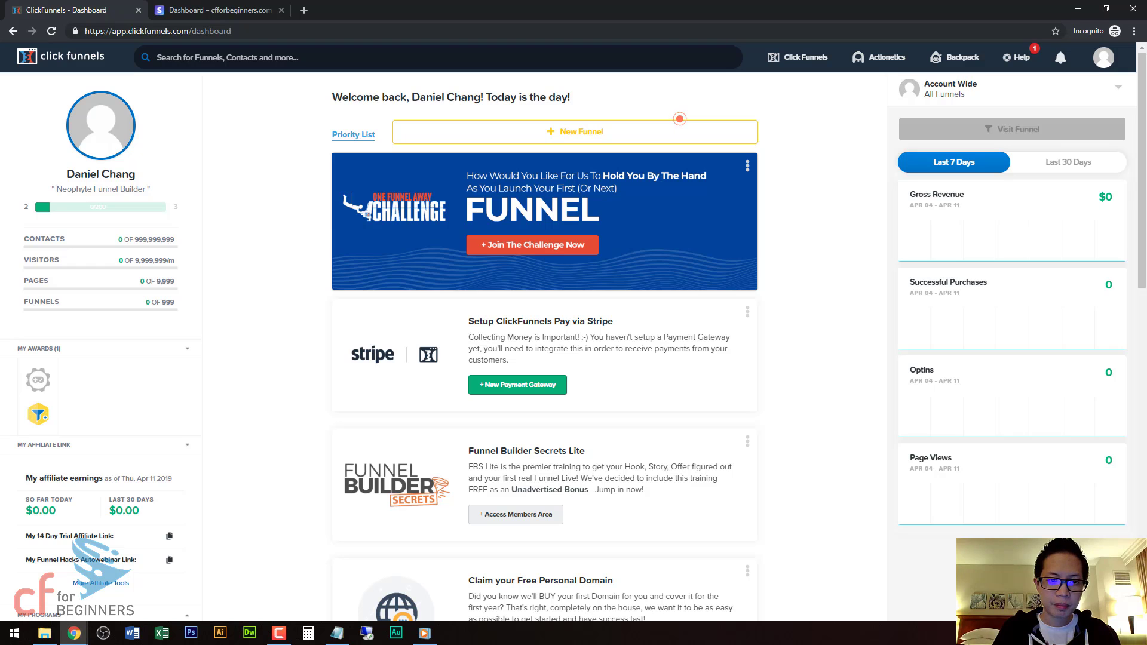
Bring up the Stripe lesson in the membership area, then return to the ClickFunnels window.
left_click(74, 633)
left_click(62, 584)
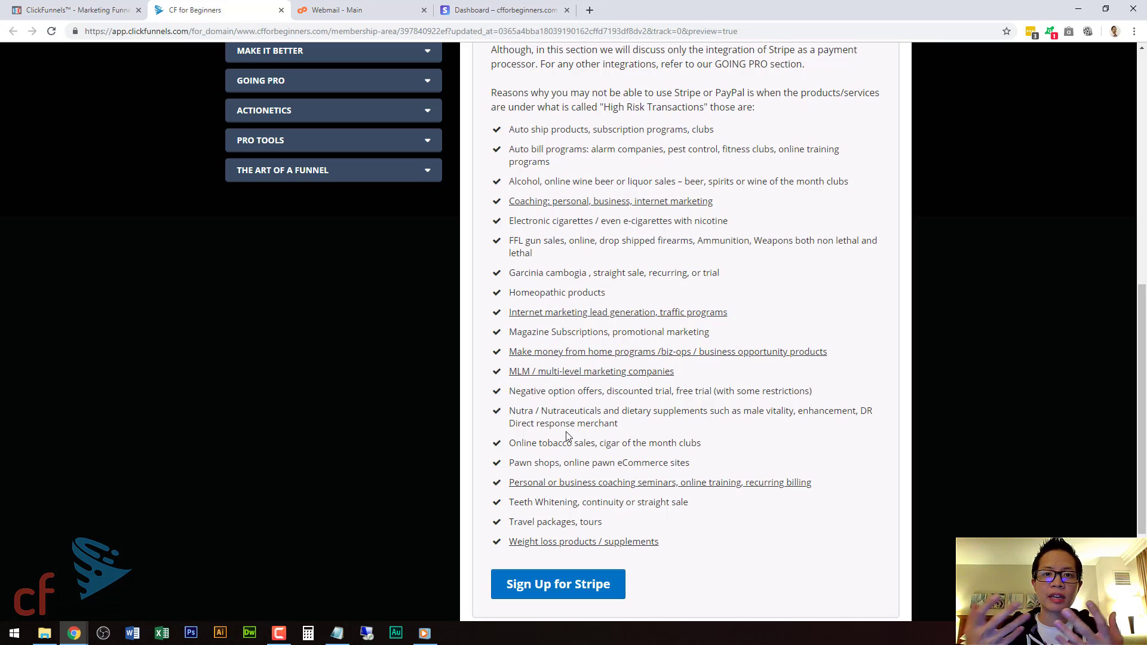
key("alt+Tab")
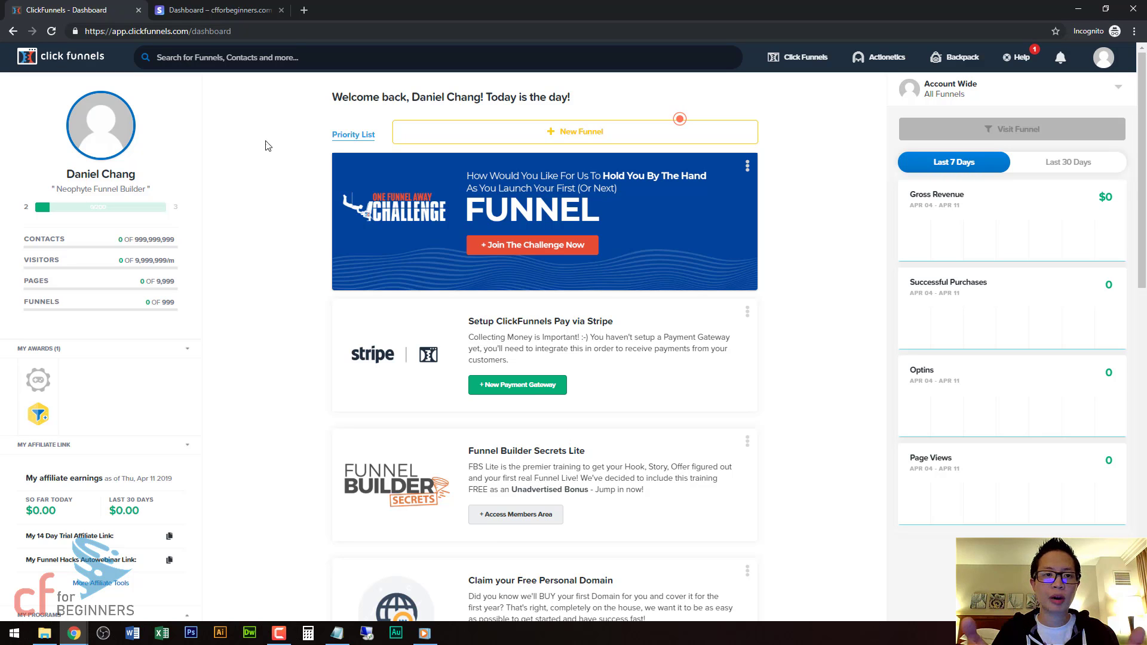
From the account menu's Payment Gateways, start adding a new payment gateway.
key("ctrl+Tab")
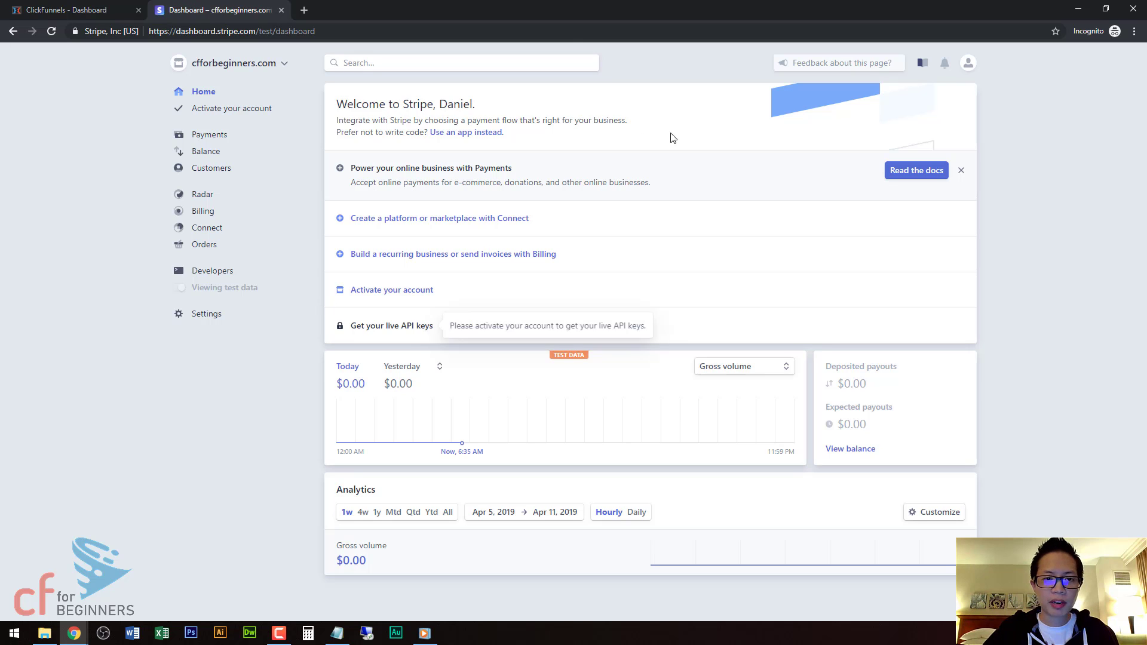
left_click(99, 13)
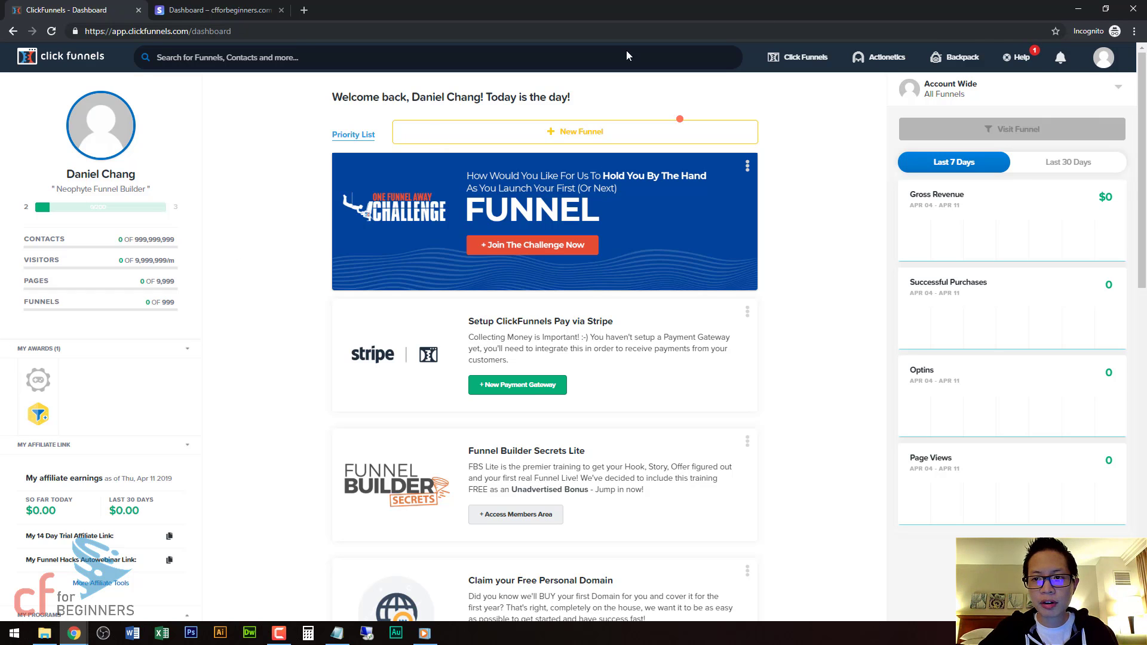
left_click(1099, 60)
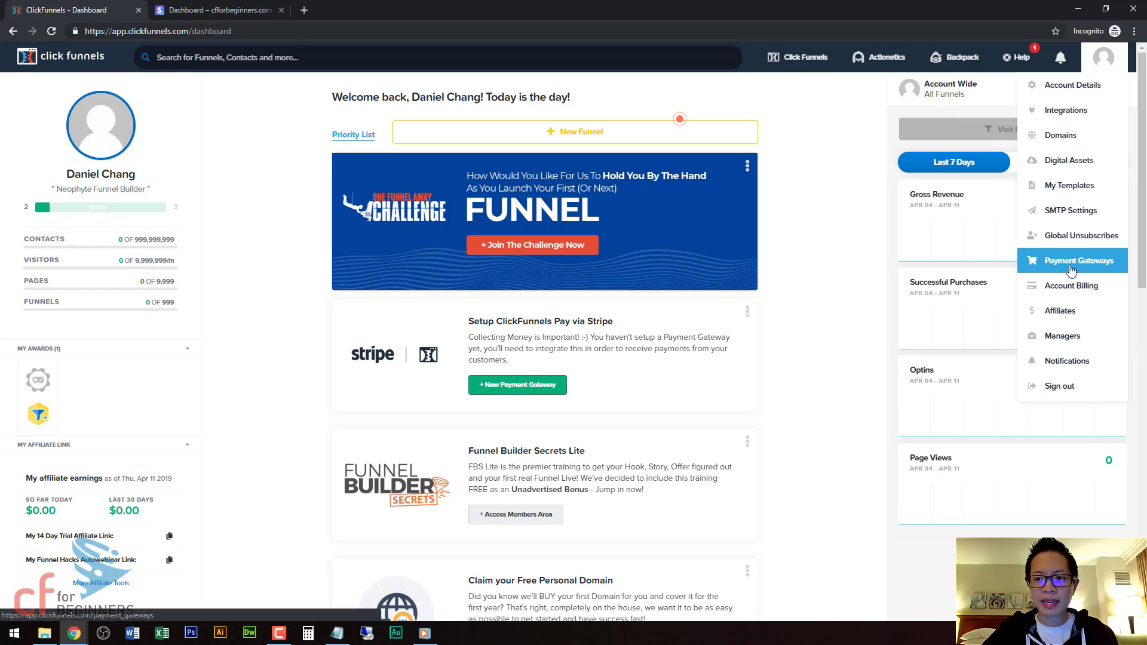
left_click(1050, 272)
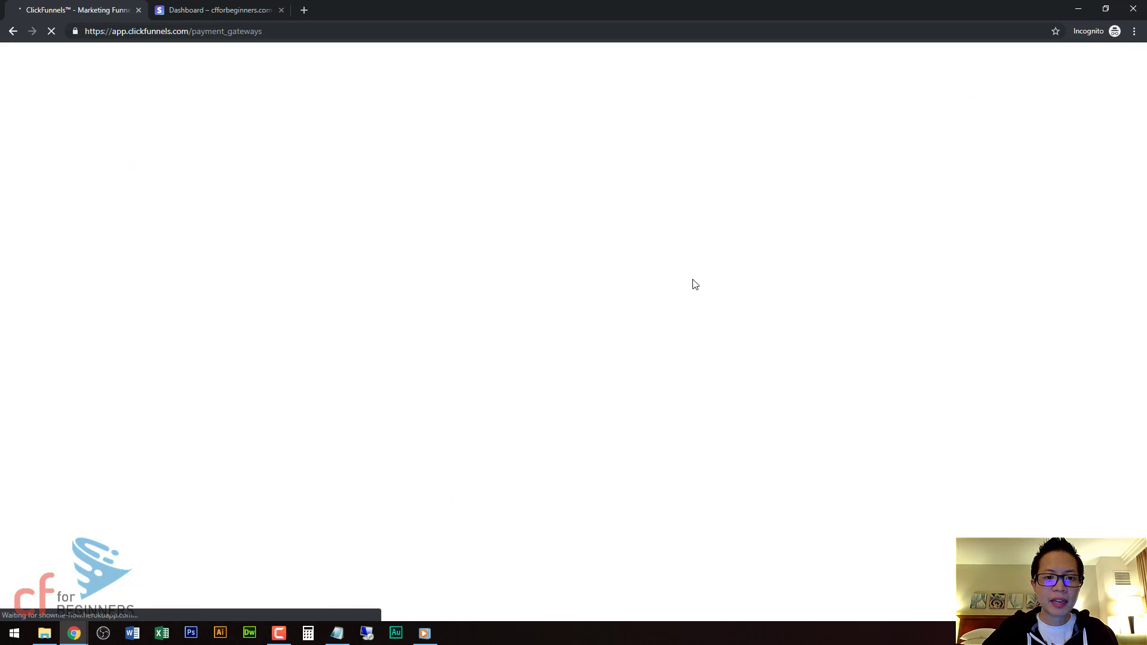
left_click(1045, 154)
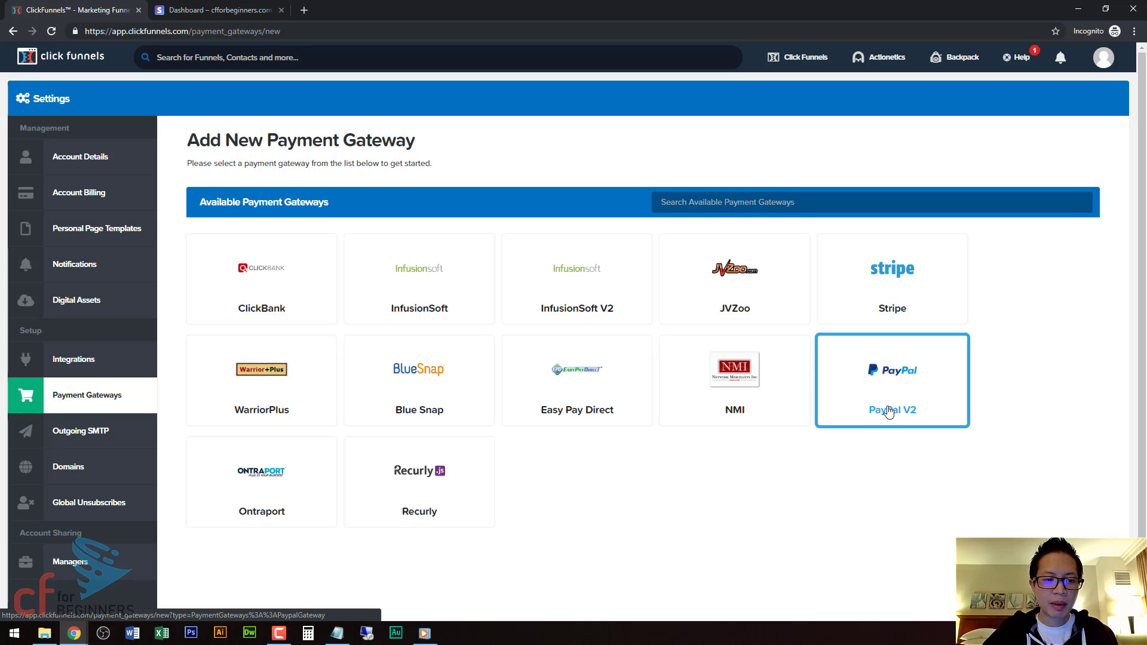
Create a Stripe gateway named cfforbeginners_Stripe with Apple Pay enabled on go.cfforbeginners.com.
left_click(884, 295)
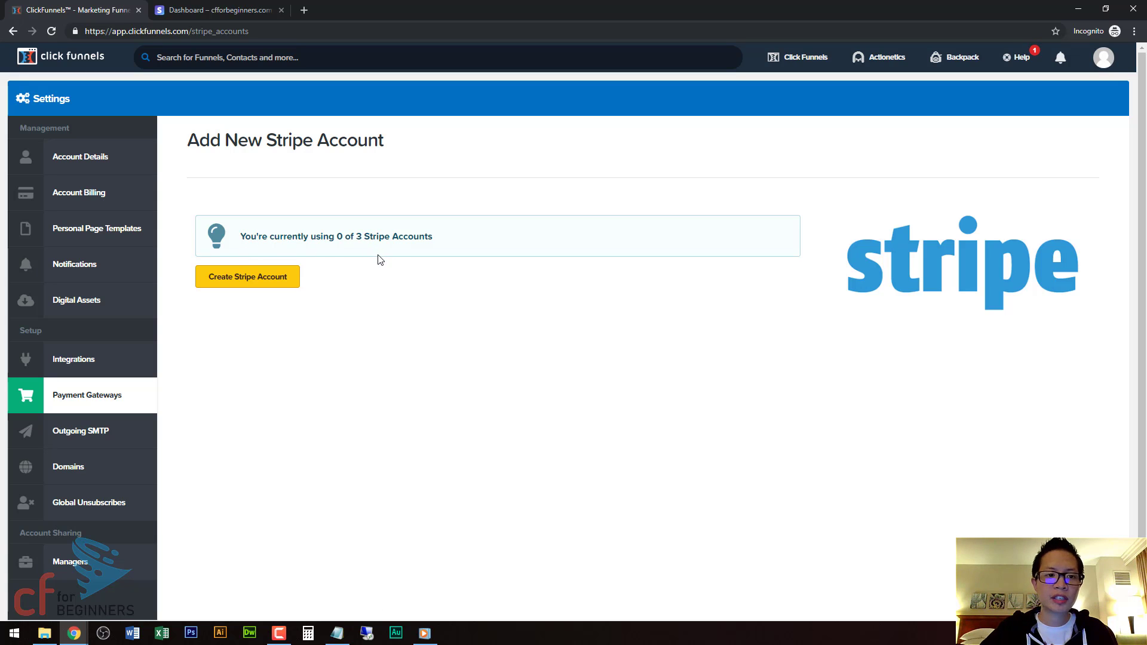
left_click(256, 277)
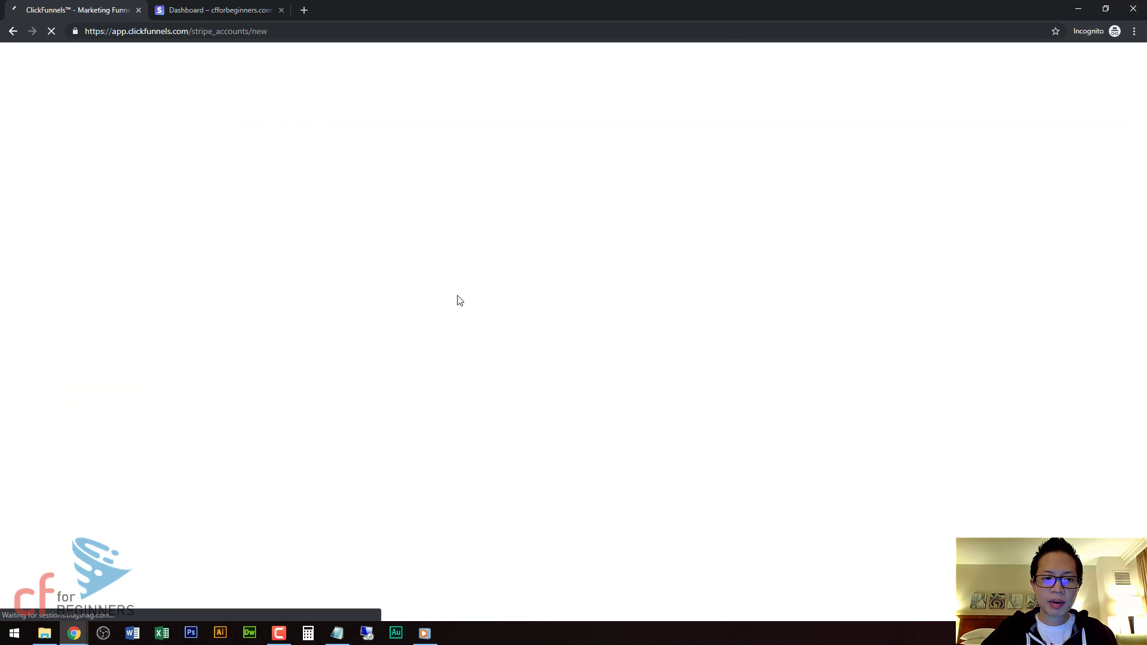
left_click(237, 237)
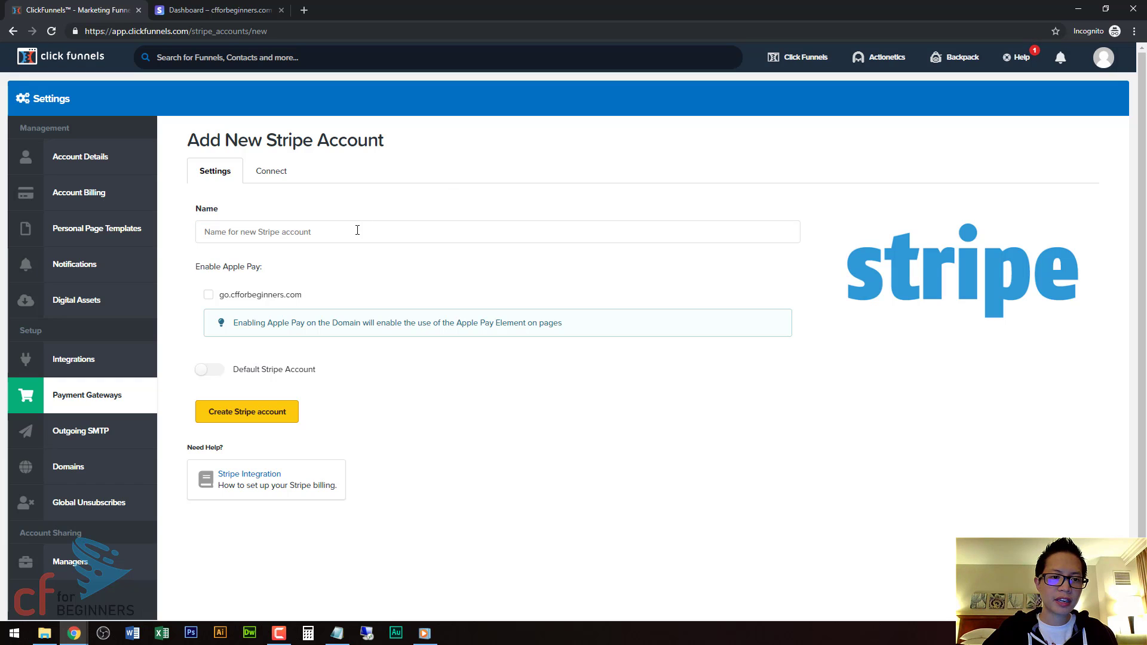
type("c")
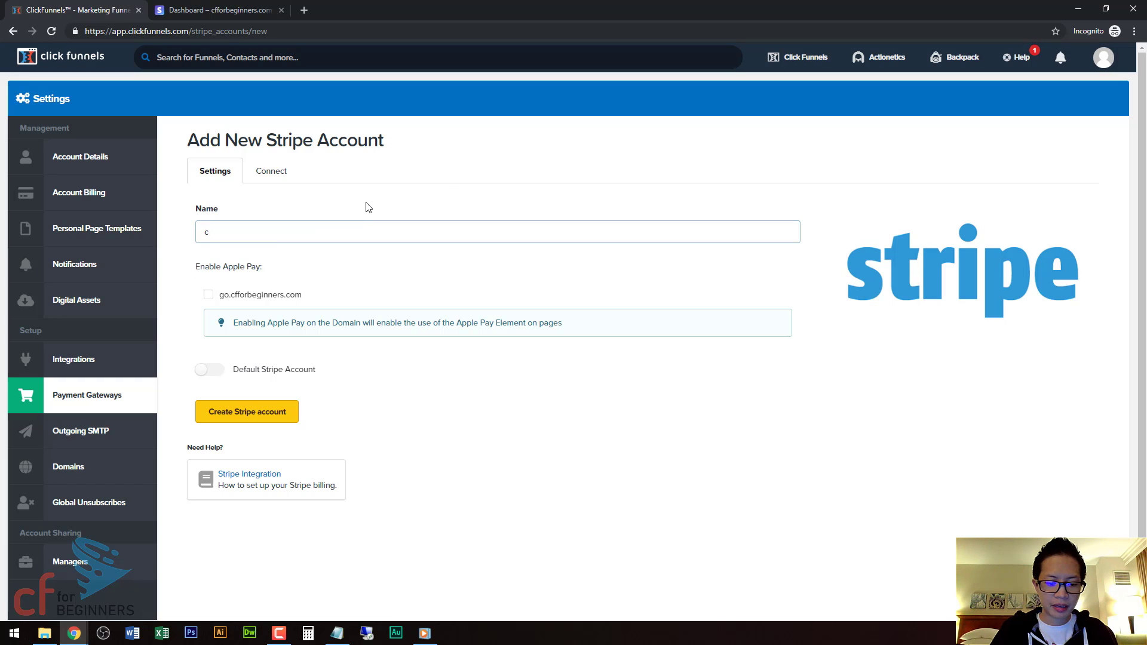
type("fforbeginners")
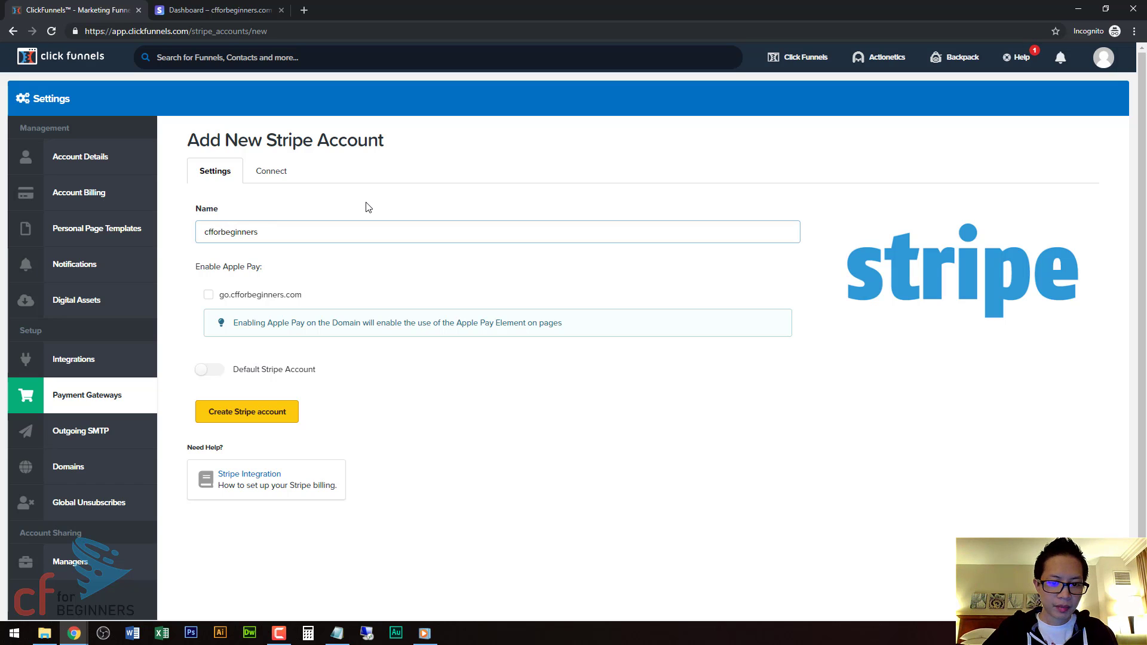
type("_Stri")
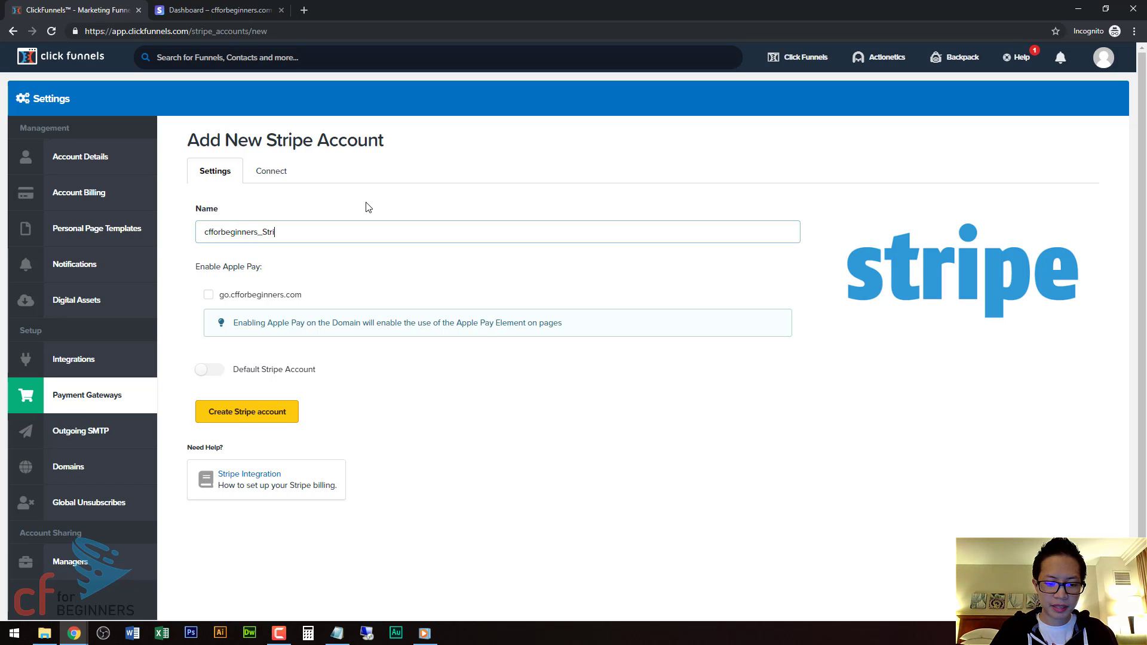
type("pe")
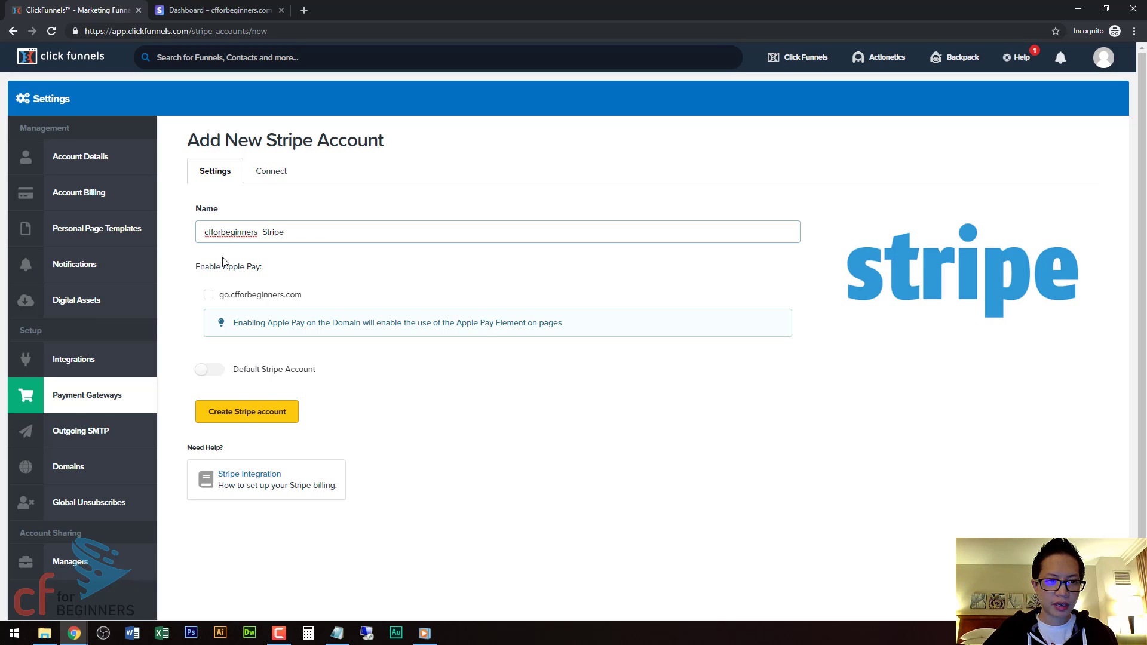
left_click(217, 265)
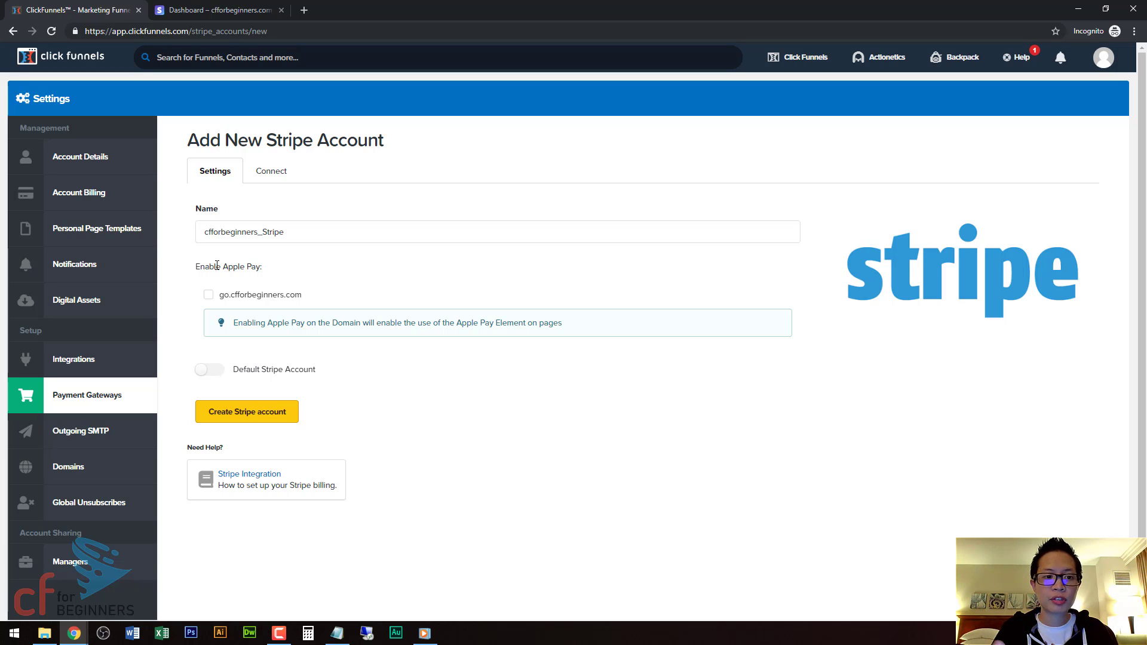
left_click(209, 295)
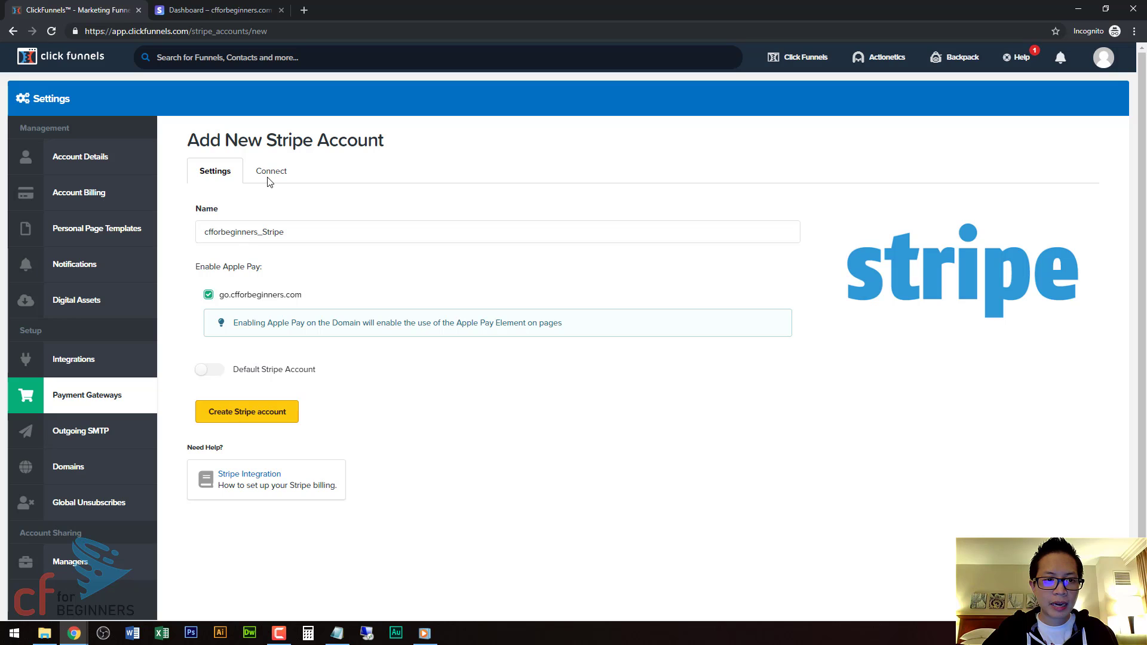
left_click(263, 418)
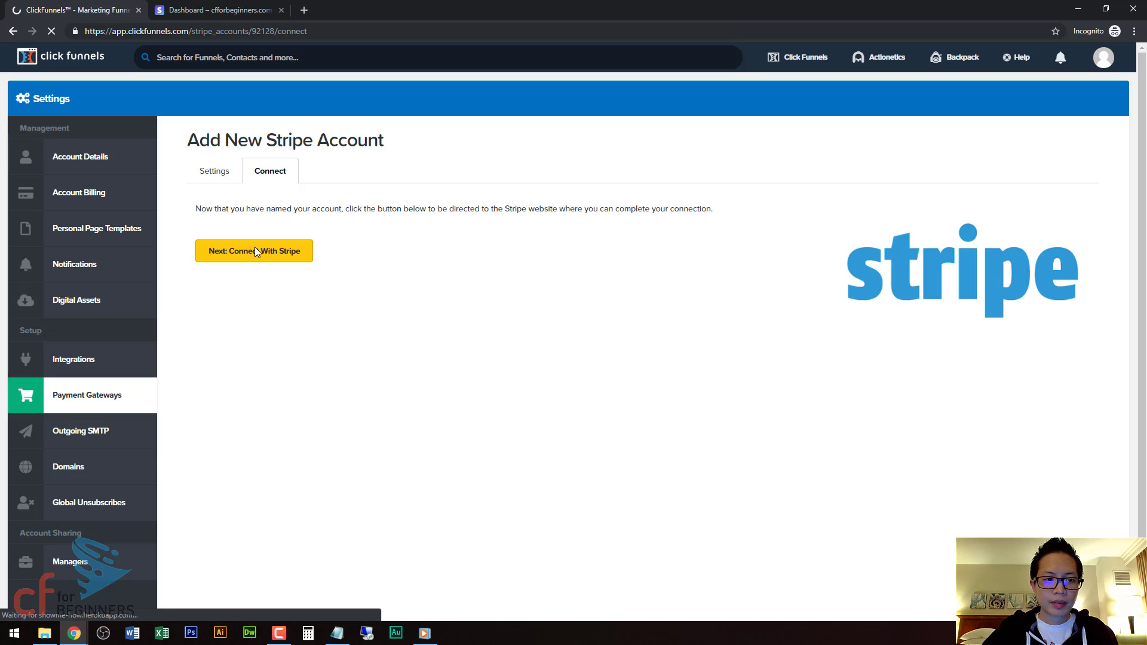
Continue to Stripe's Connect with ClickFunnels page, glancing at the Stripe dashboard tab along the way.
left_click(283, 253)
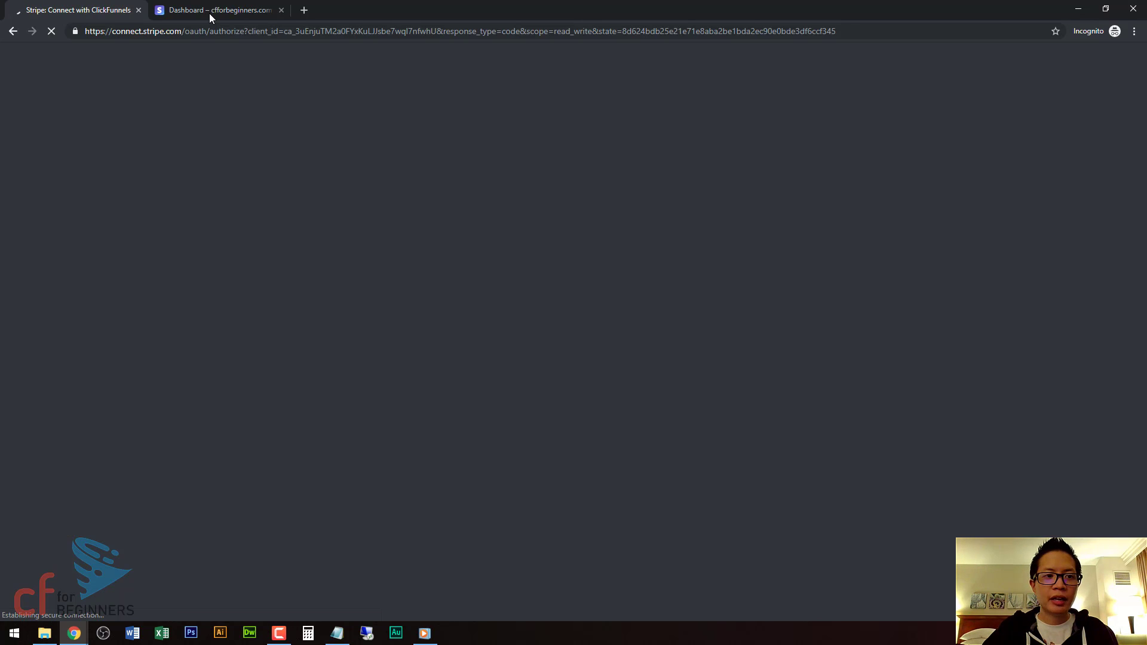
left_click(209, 12)
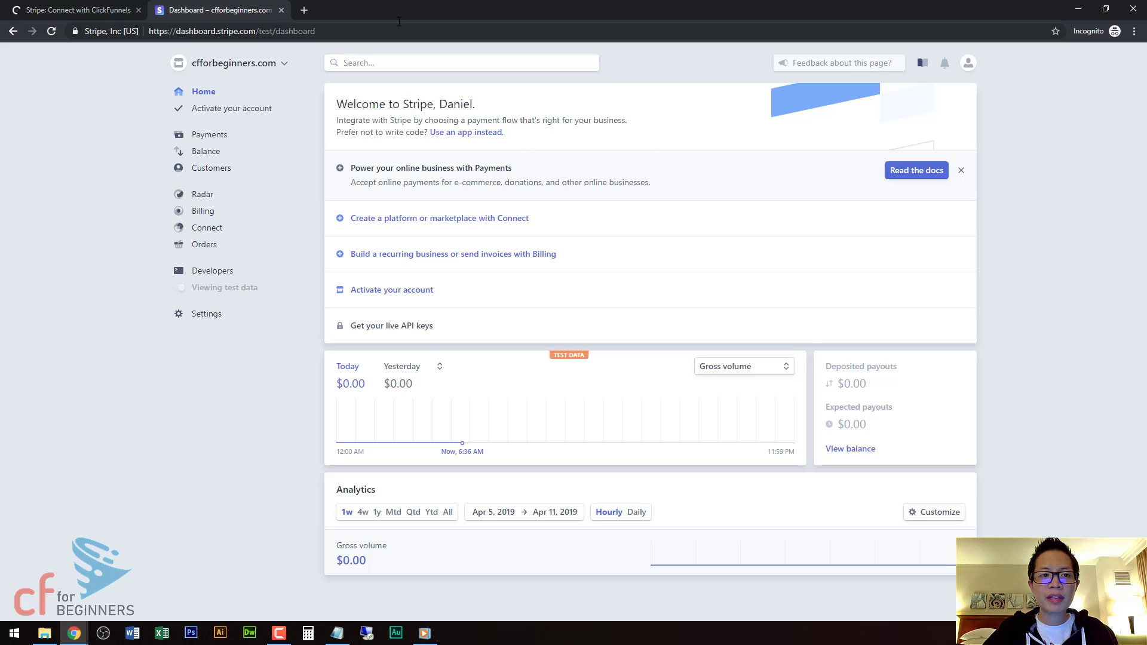
left_click(102, 10)
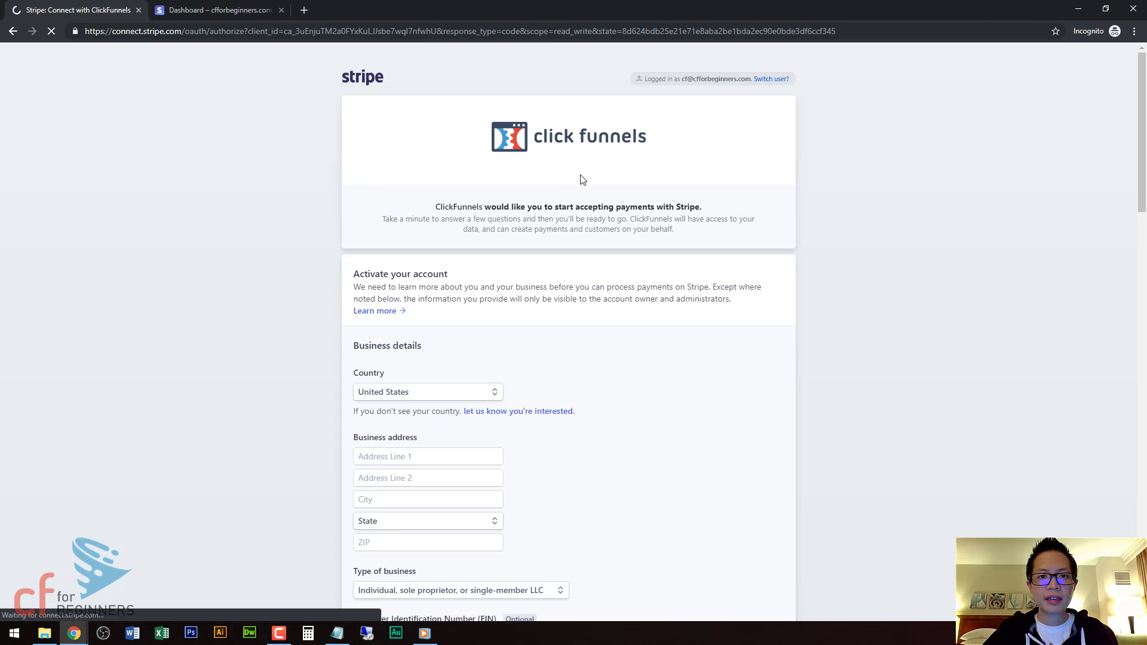
scroll(460, 286, "down", 4)
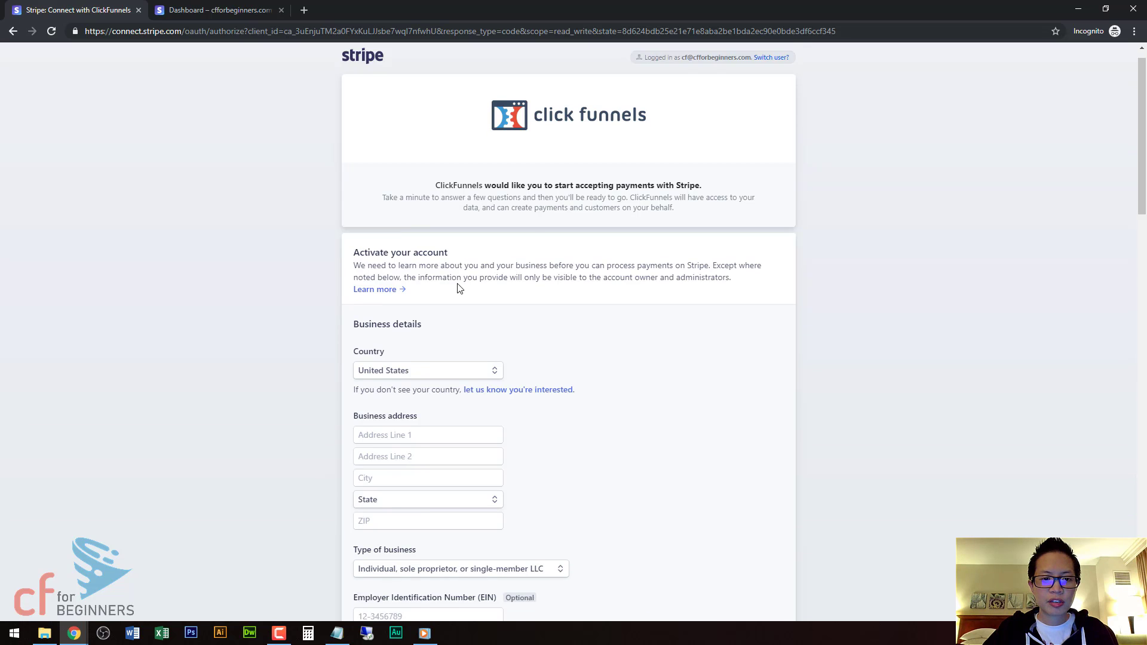
scroll(578, 287, "up", 4)
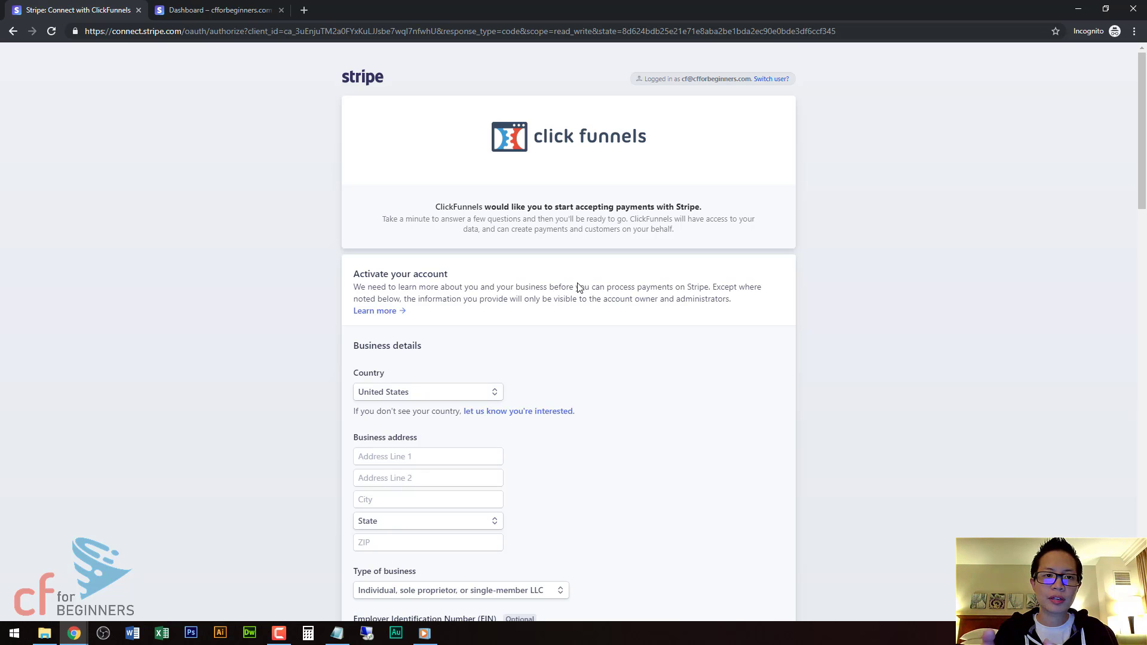
left_click(241, 10)
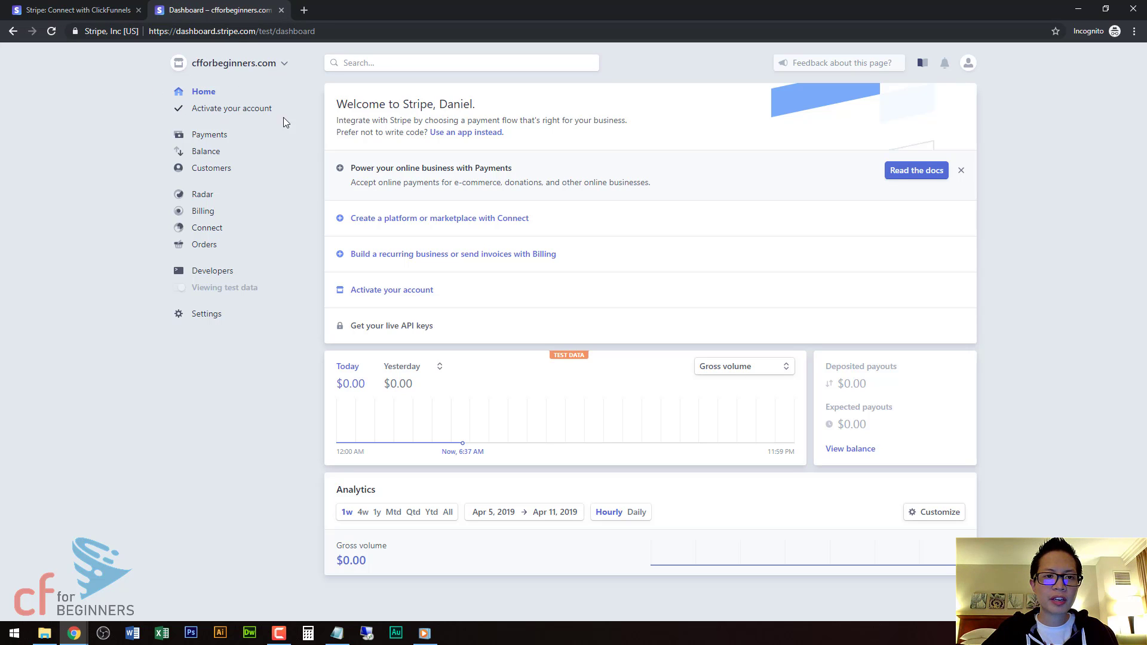
left_click(81, 7)
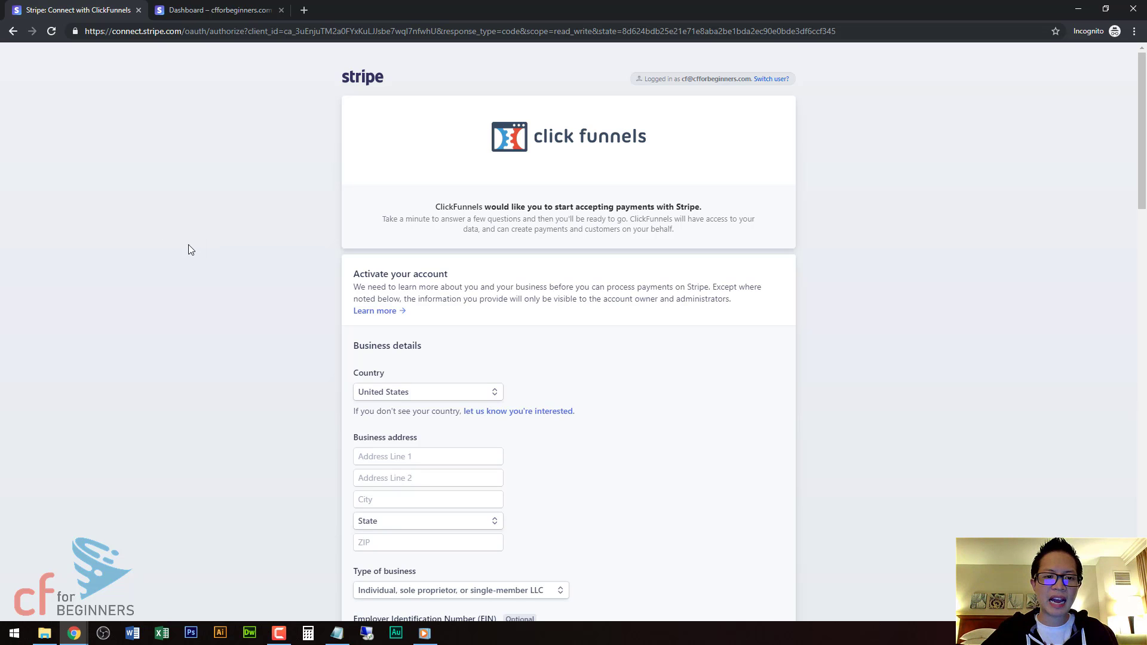
Enter the business street address line and the city Clackamas.
scroll(267, 263, "down", 3)
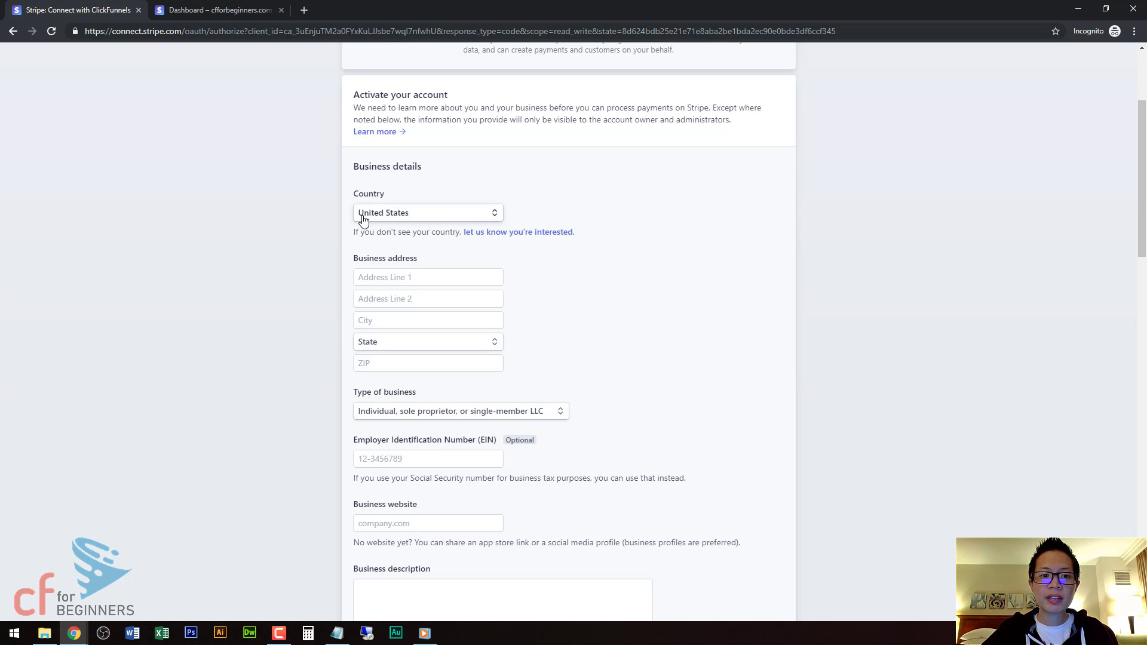
left_click(397, 277)
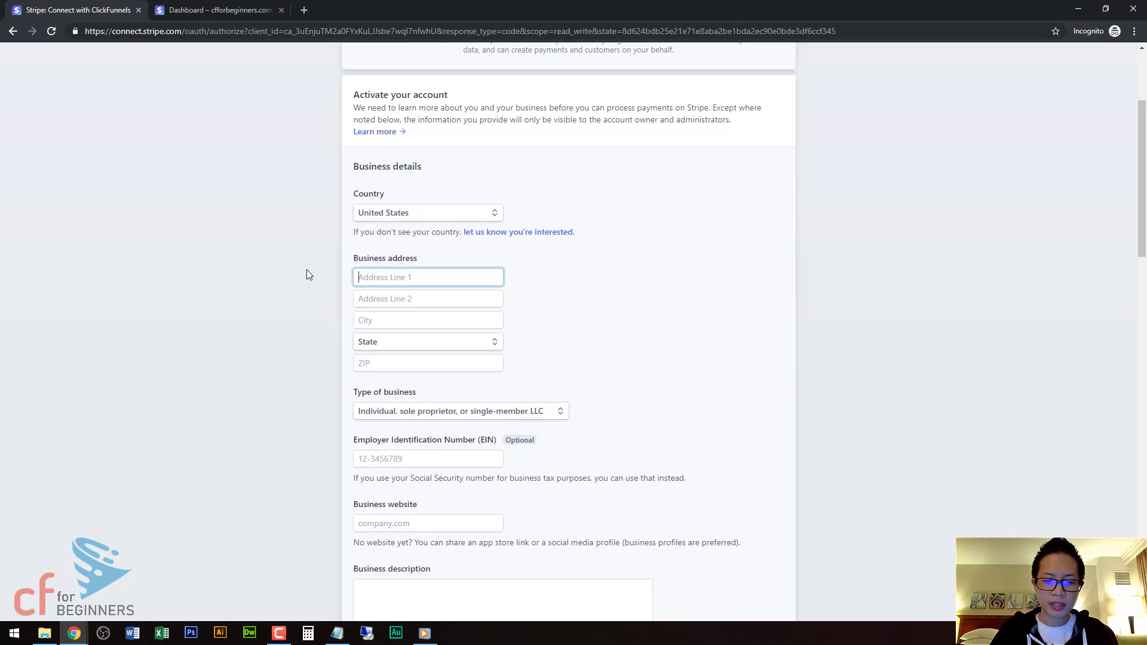
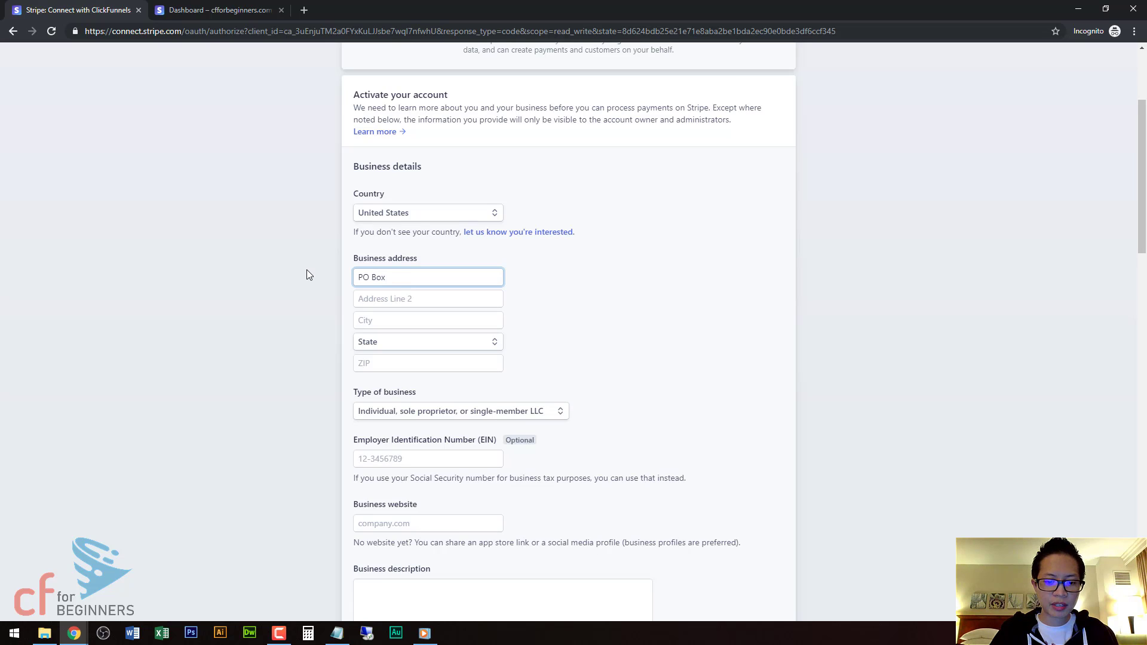
left_click(380, 320)
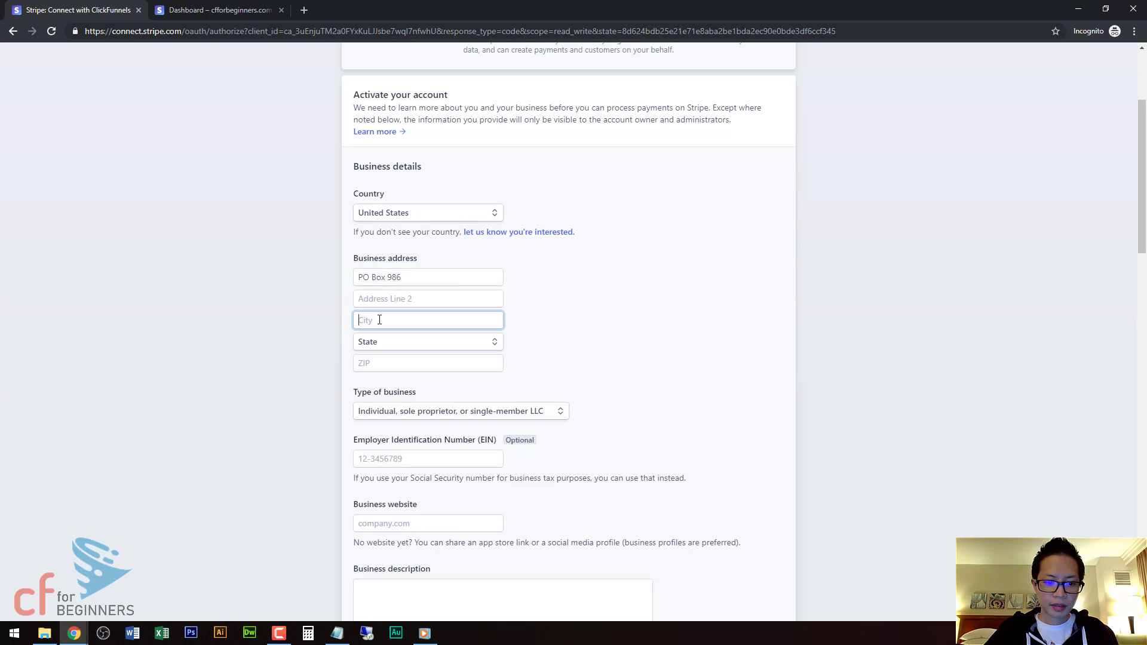
type("C")
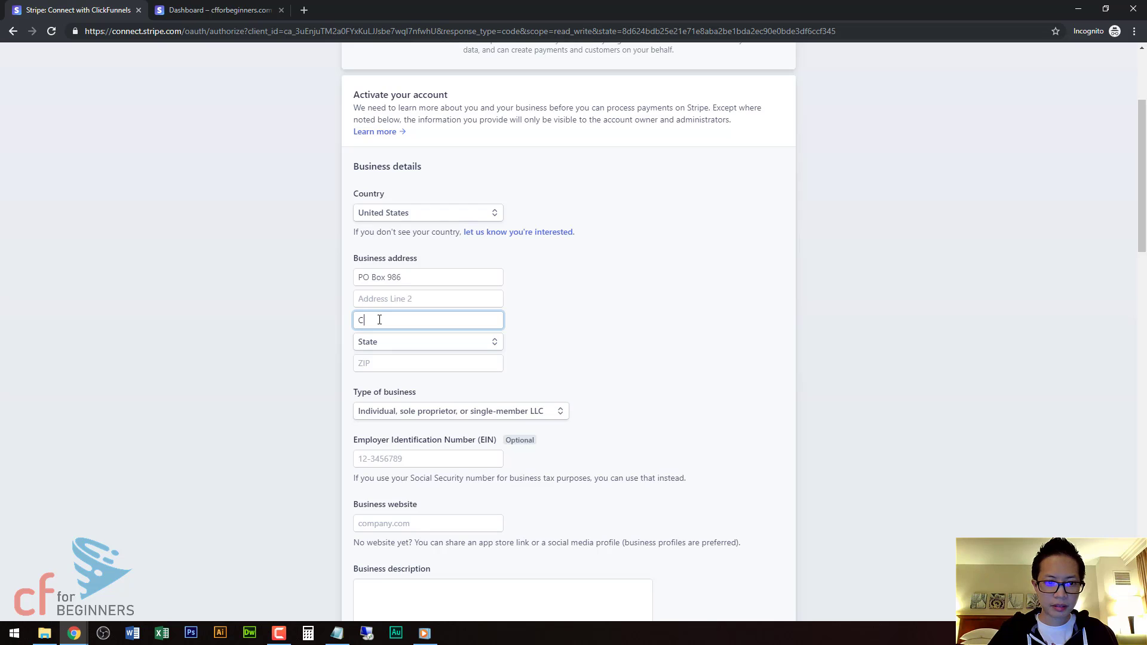
type("lackamas")
left_click(531, 325)
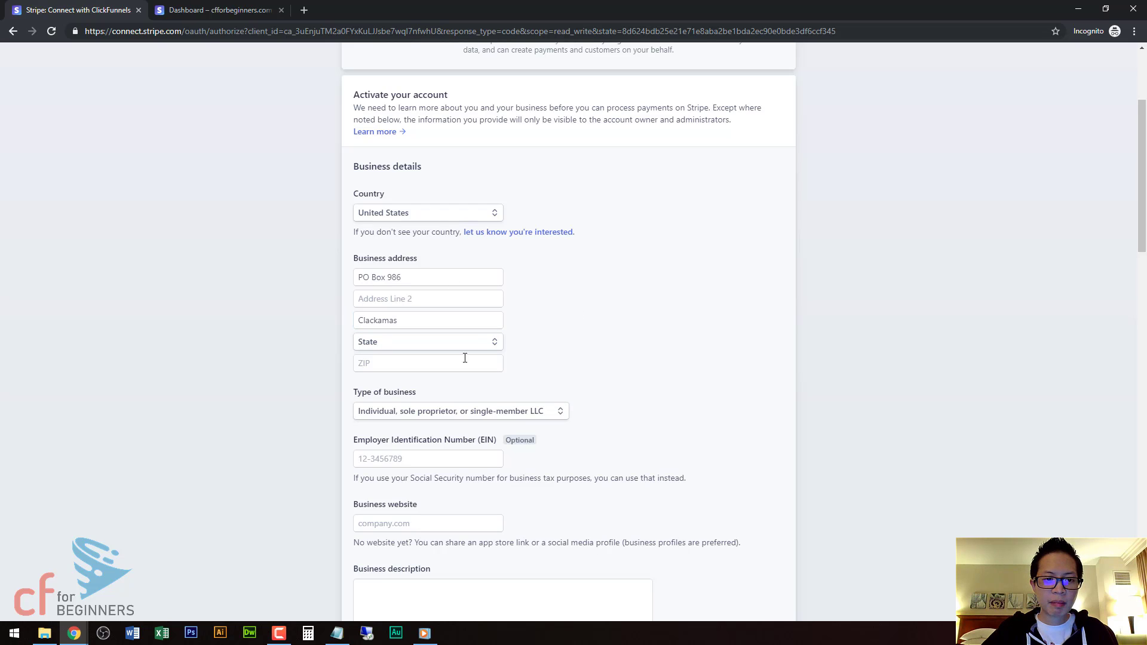
Keep the business type as Individual / sole proprietor after briefly choosing LLC.
scroll(637, 370, "down", 3)
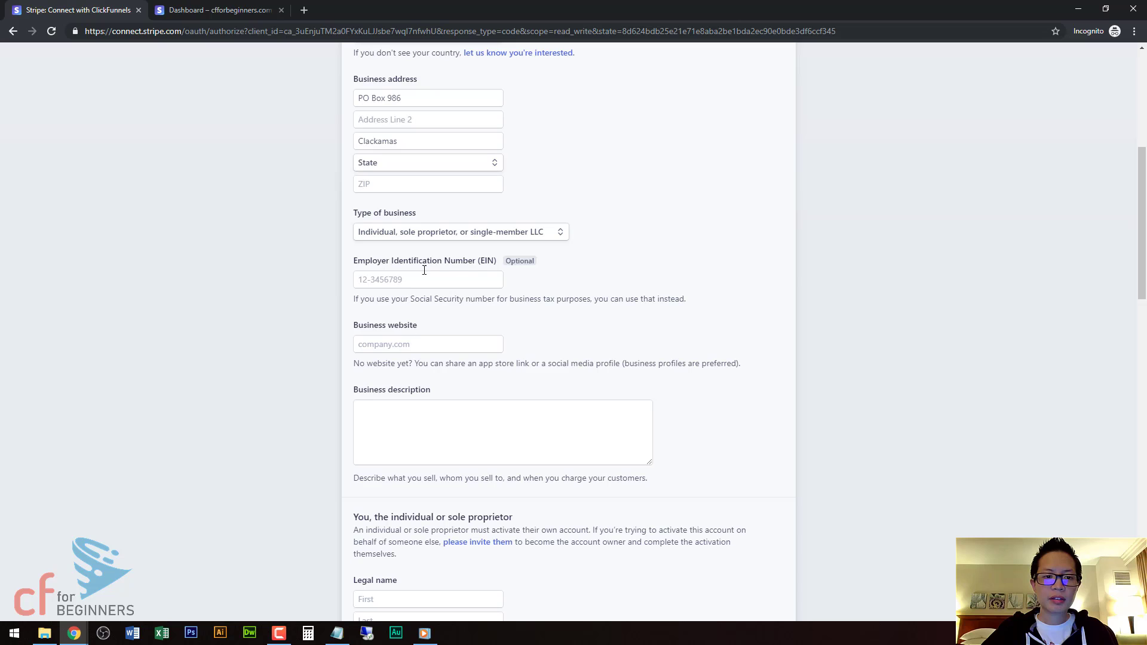
left_click(508, 237)
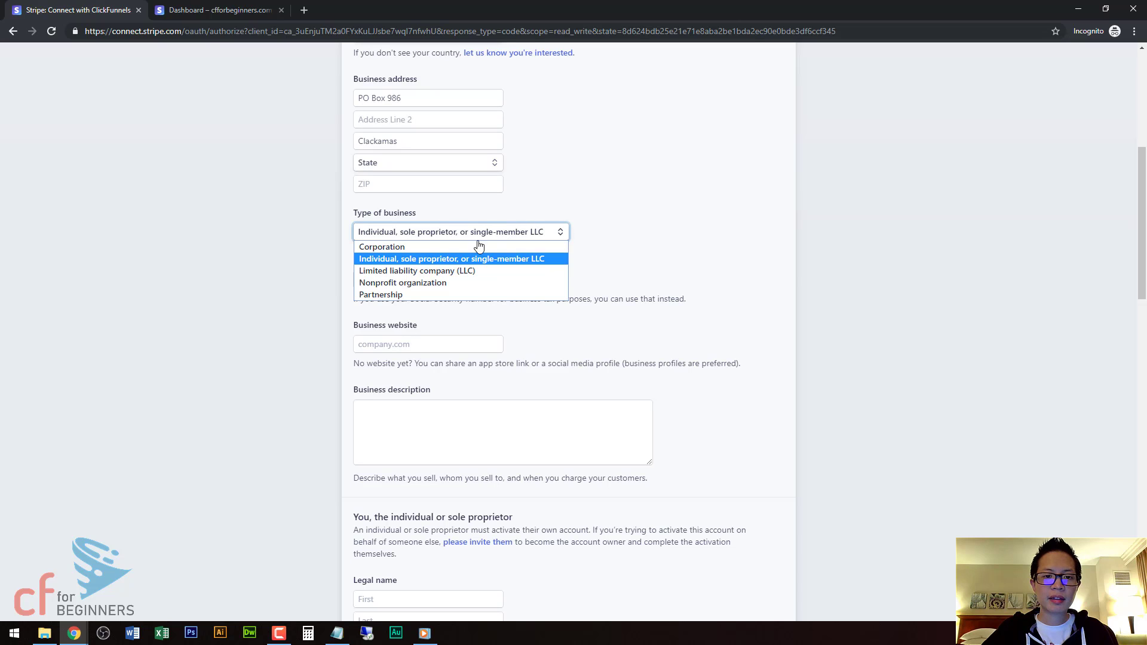
left_click(385, 274)
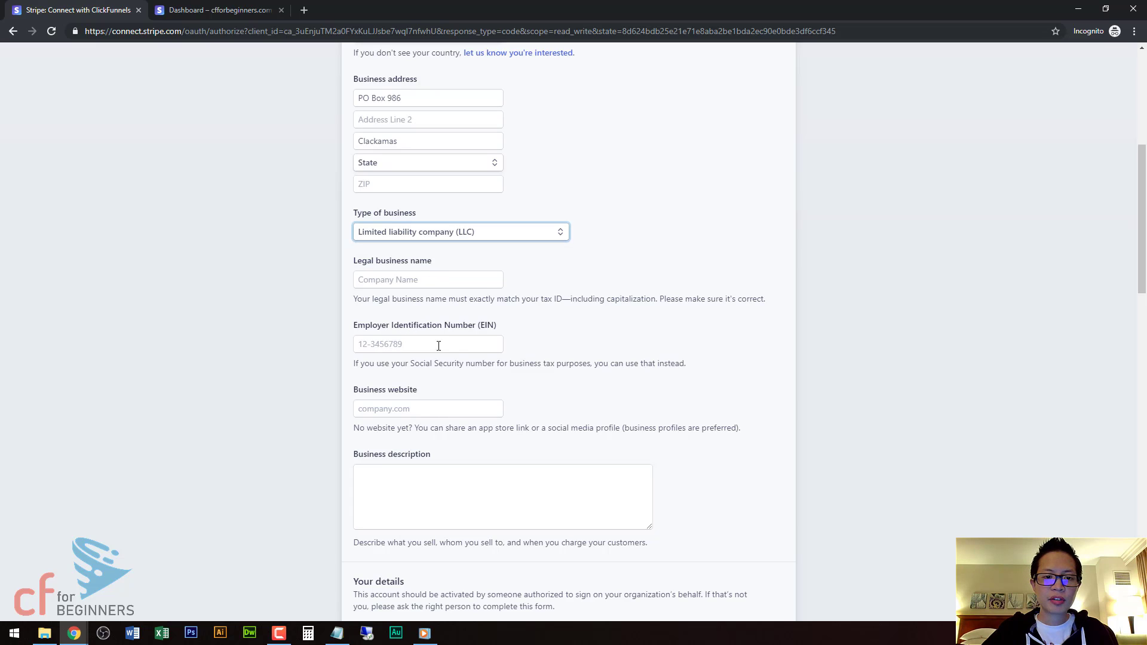
left_click(509, 234)
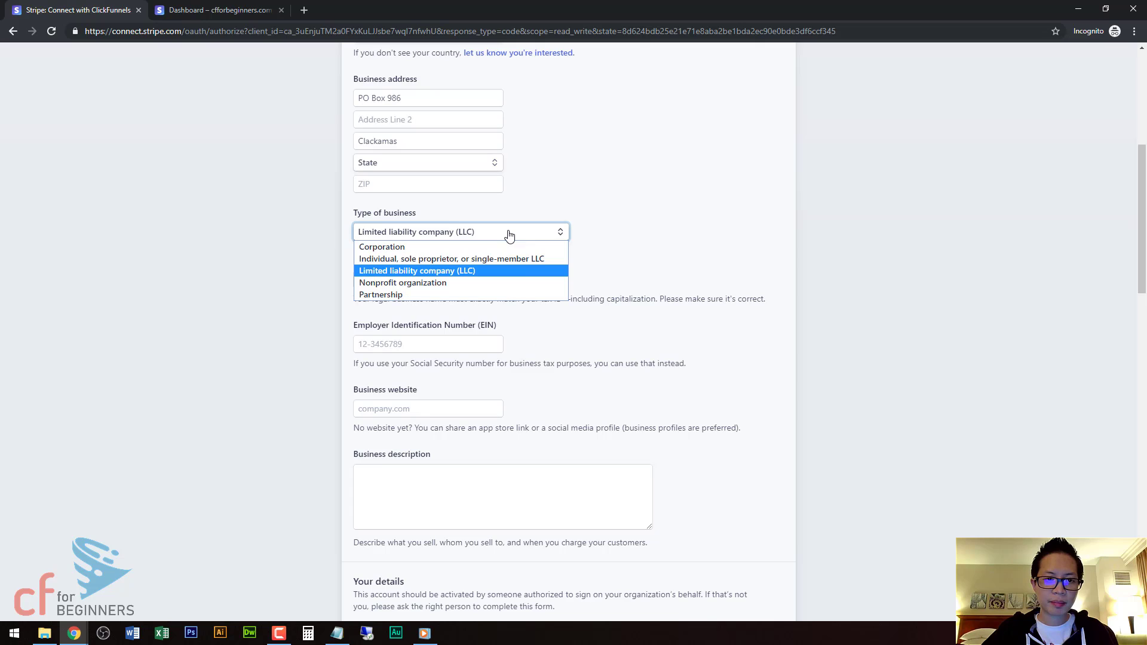
left_click(422, 260)
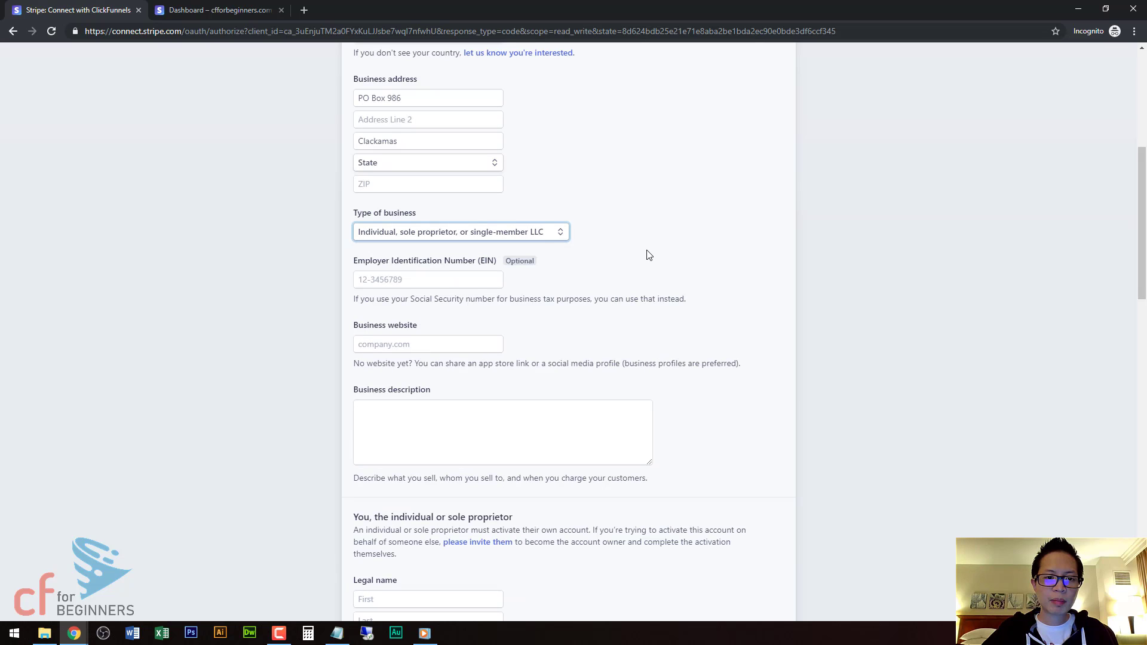
Set the business website to cfforbeginners.com and the description to 'Video course'.
left_click(418, 342)
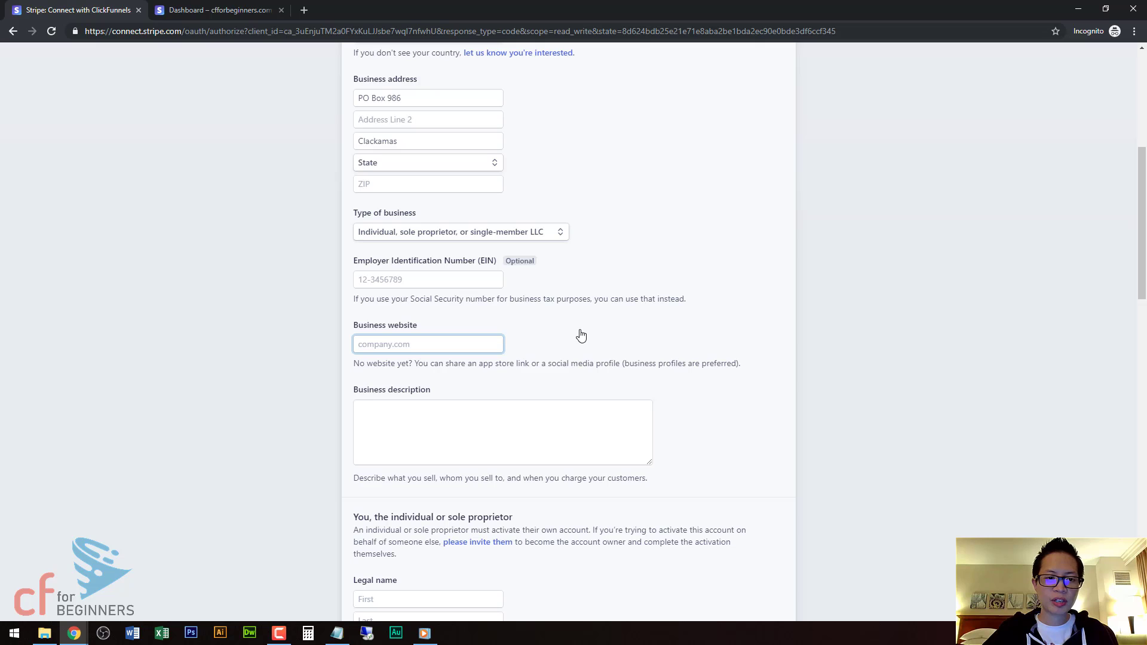
type("cffor")
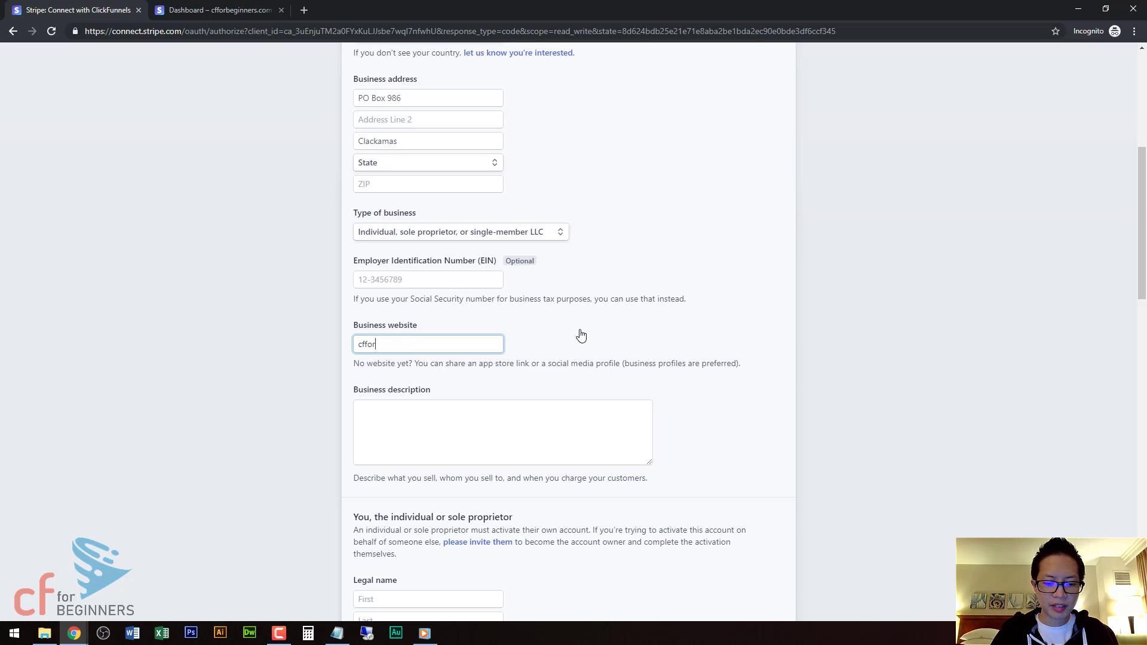
type("b")
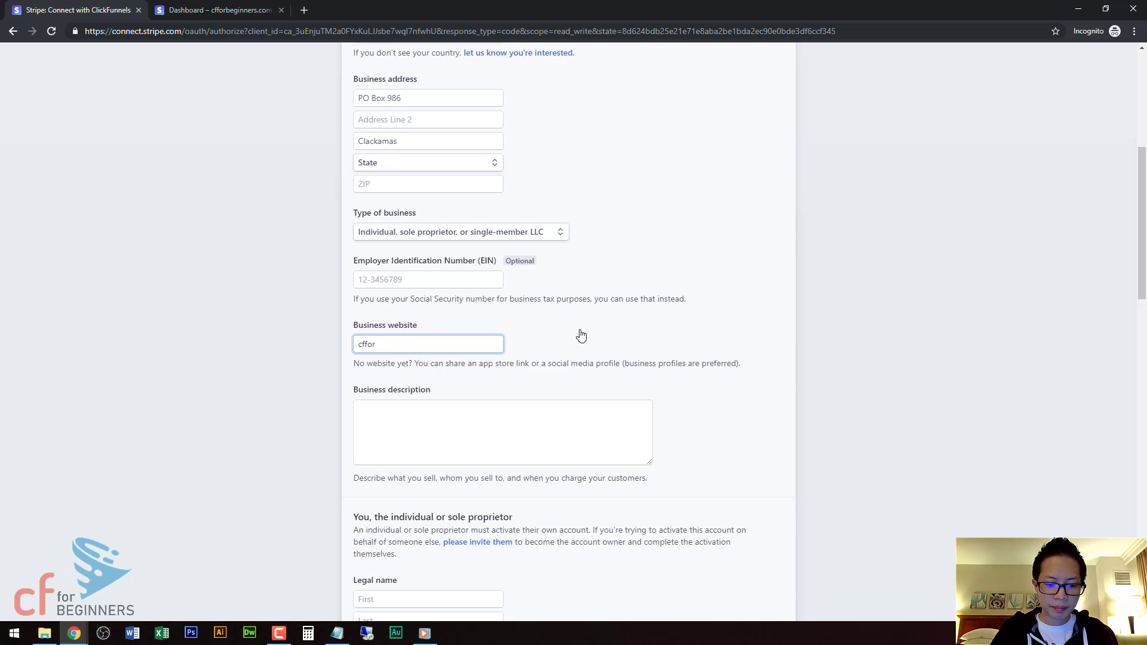
type("beg")
key("BackSpace")
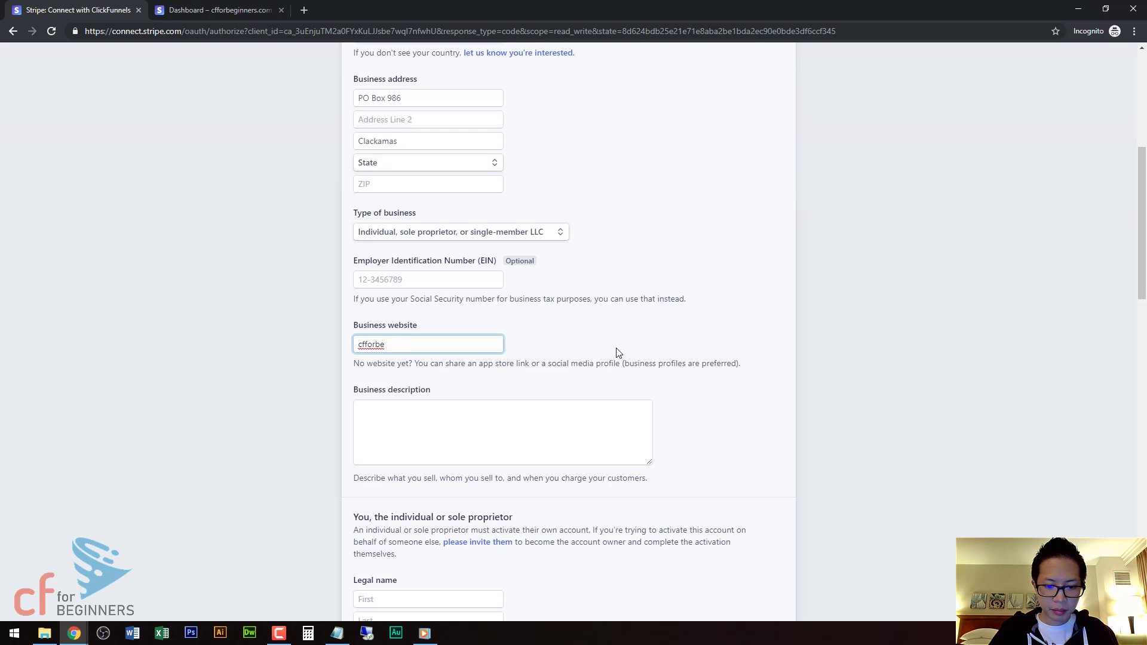
type("ginner")
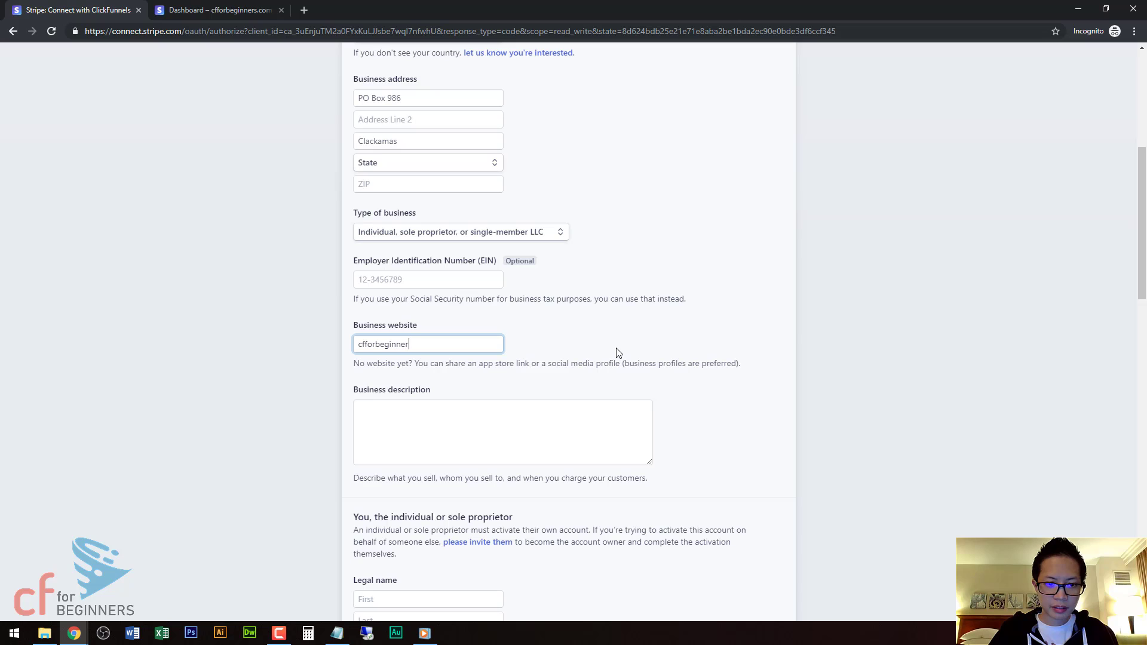
type("s.com")
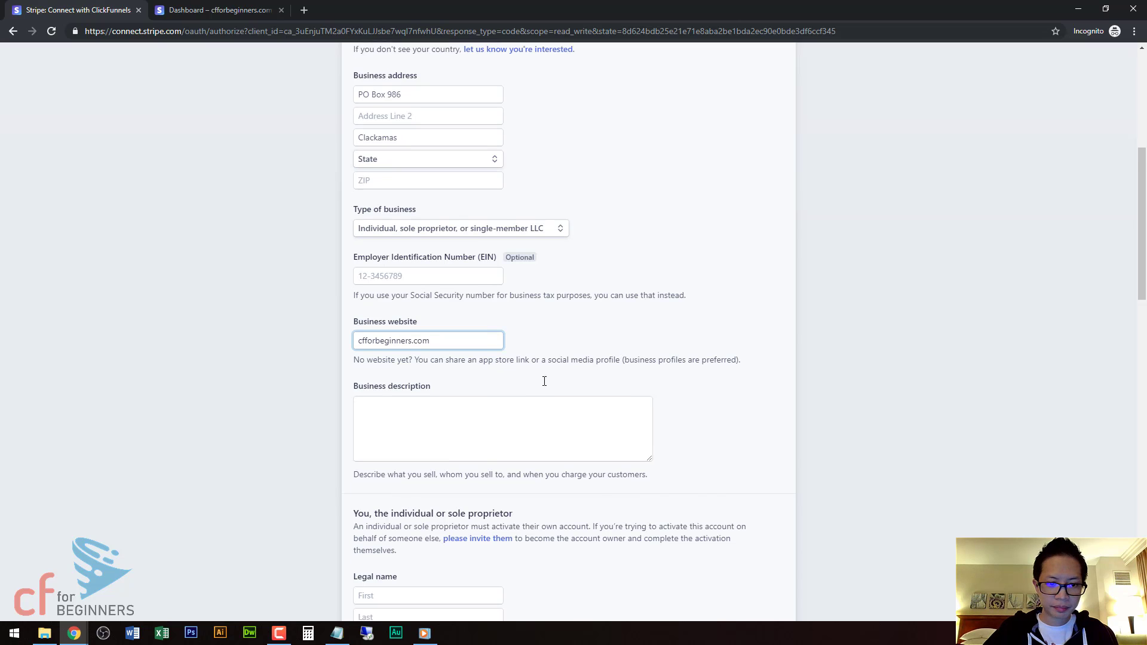
scroll(534, 388, "down", 1)
left_click(550, 390)
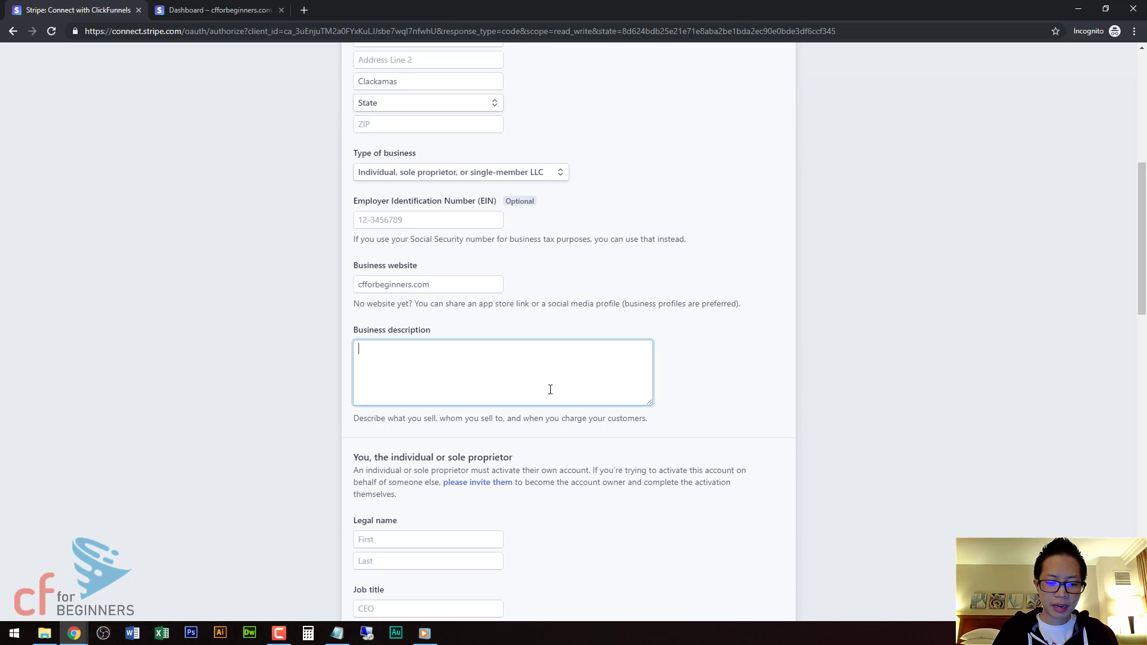
type("V")
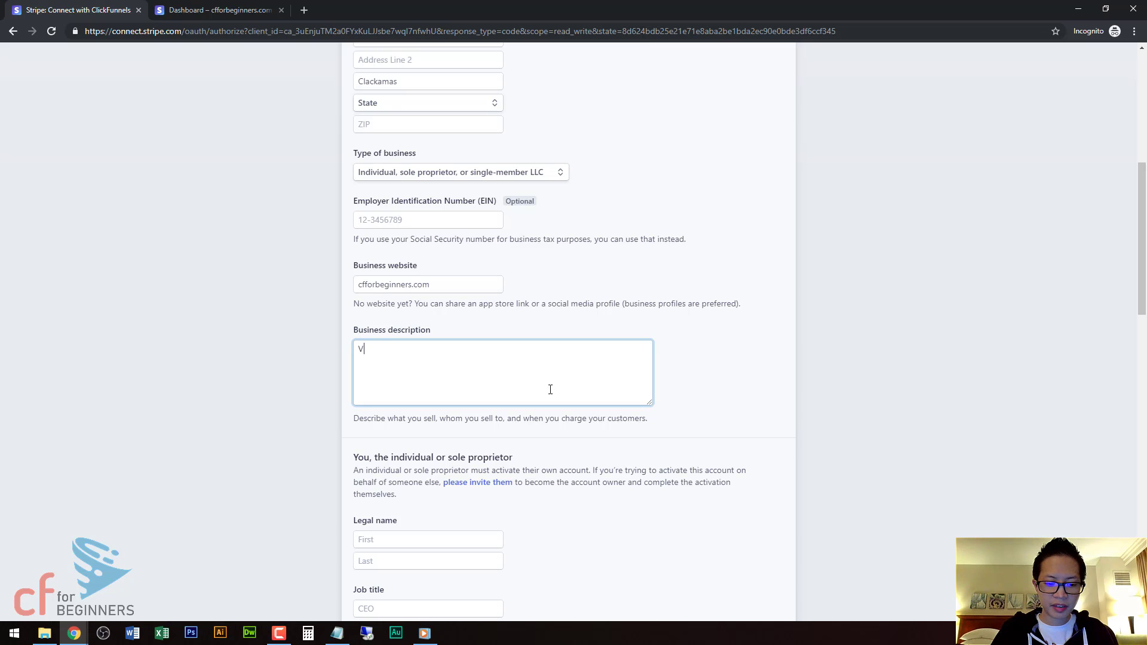
type("ideo courses")
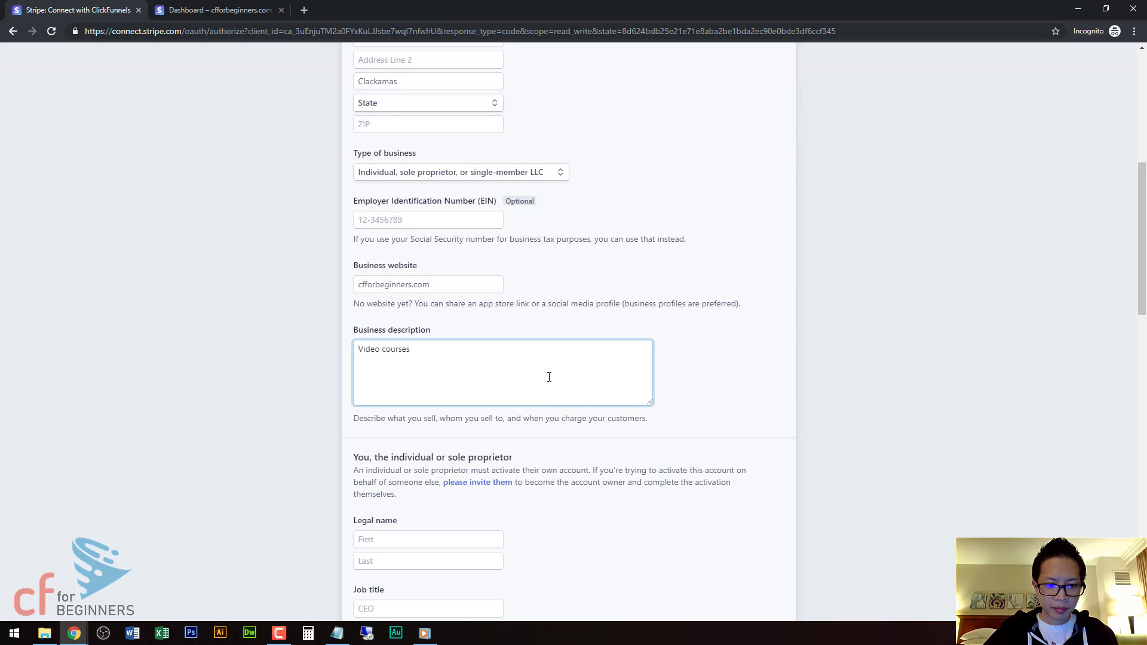
scroll(549, 377, "down", 4)
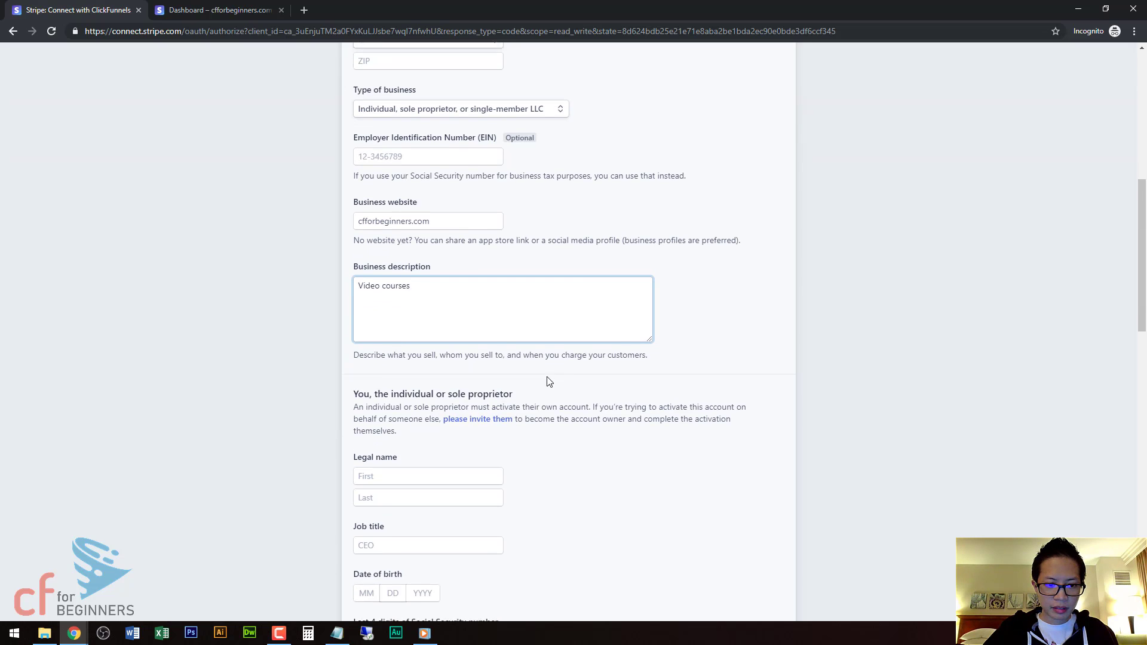
Enter the owner's legal name, then set the state to Oregon and ZIP code 97086.
left_click(470, 306)
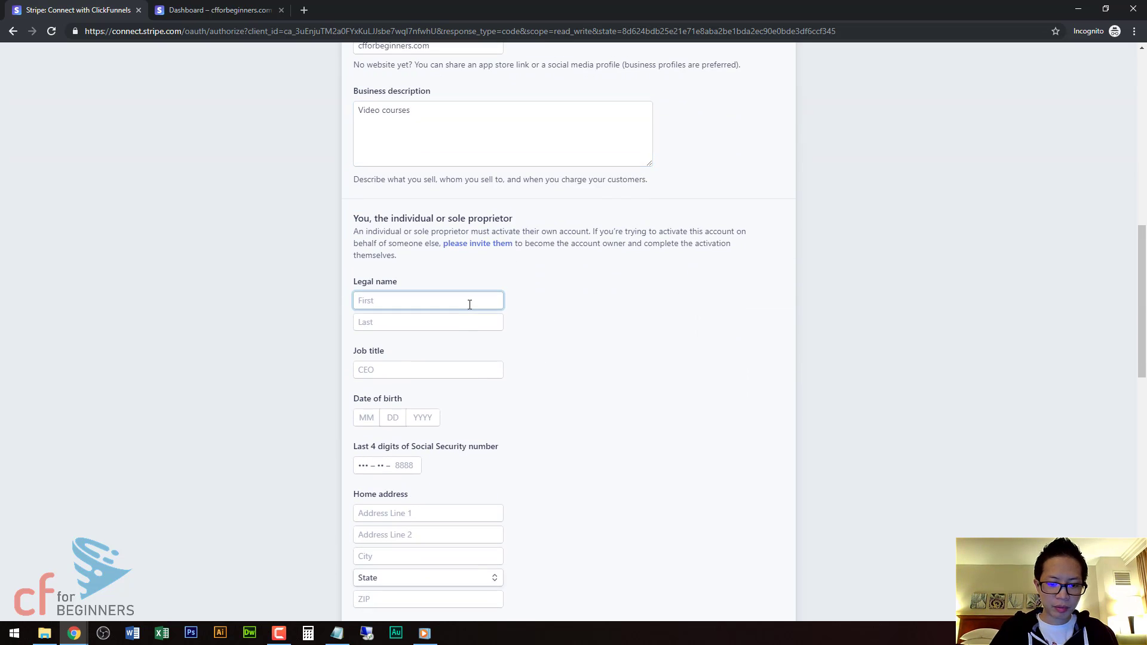
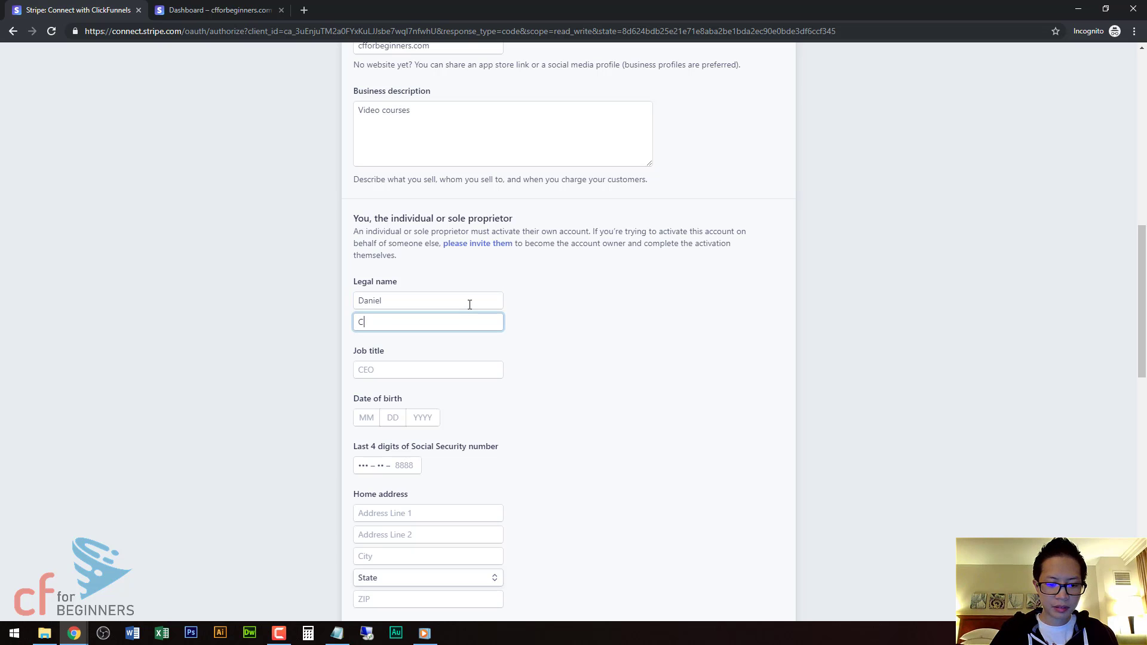
scroll(538, 319, "up", 8)
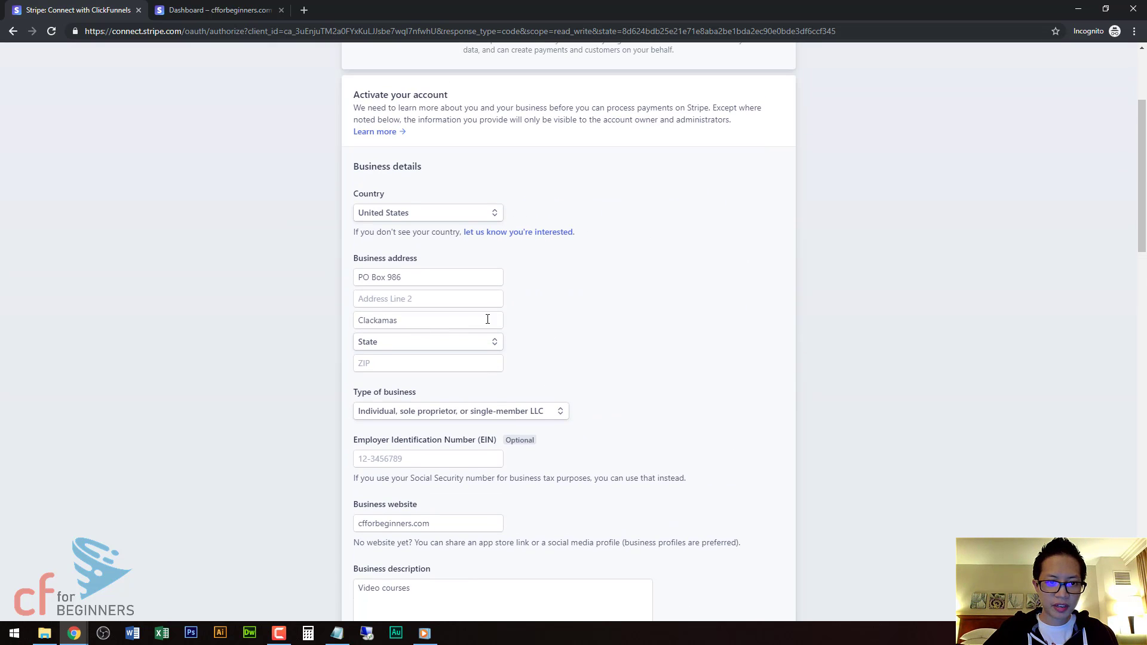
type("ore")
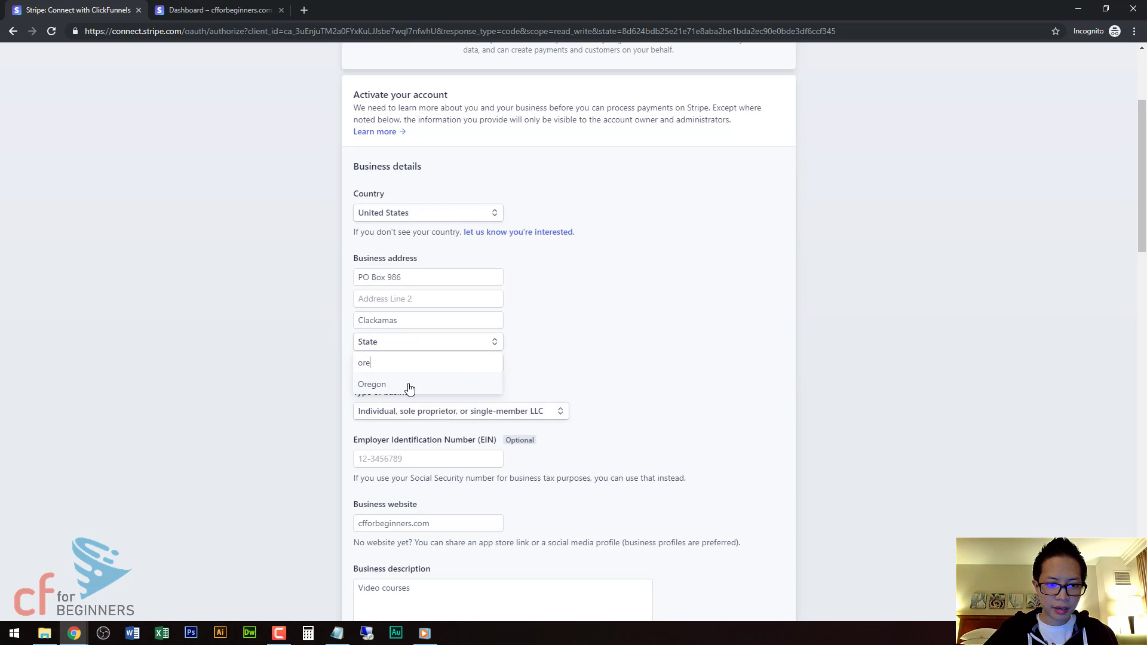
left_click(409, 387)
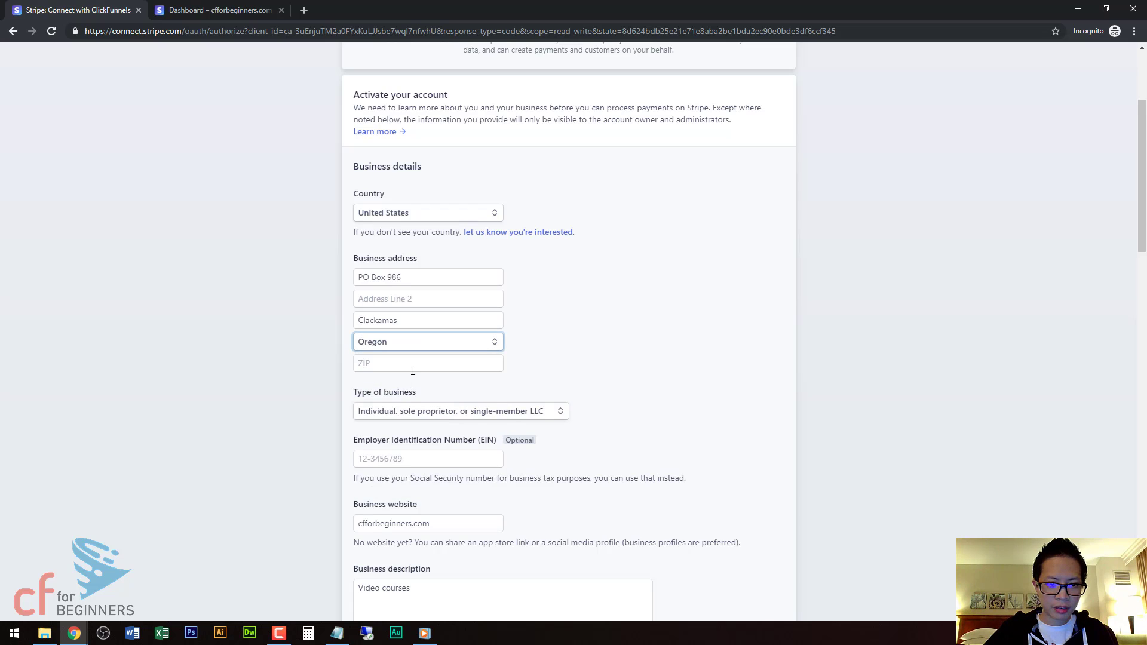
left_click(412, 371)
type("97086")
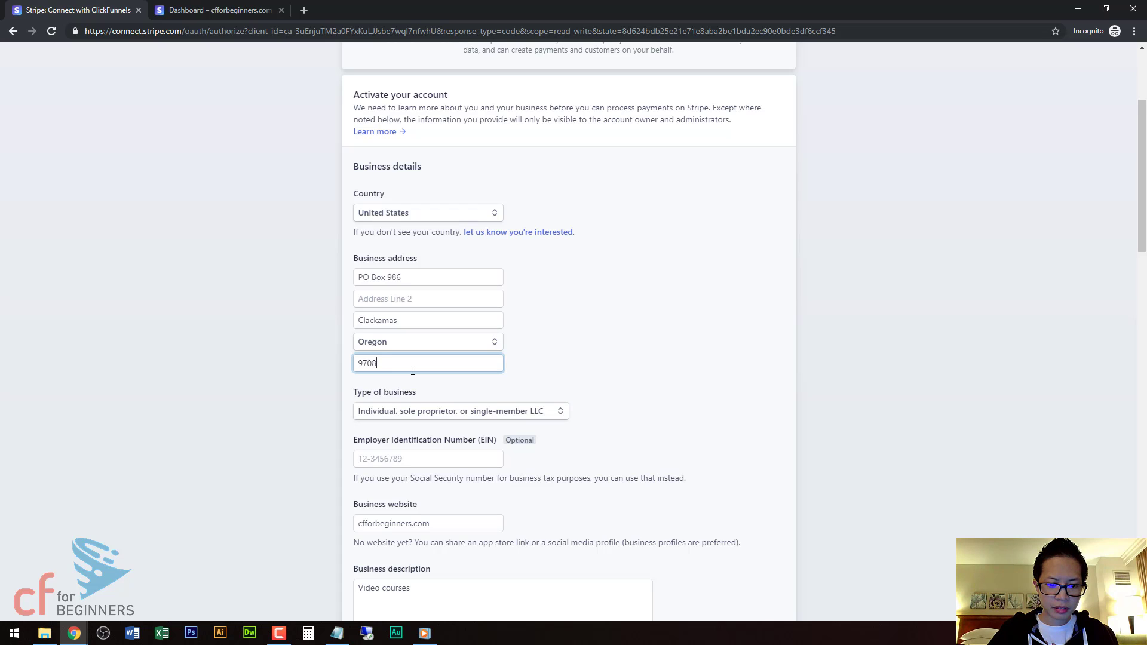
left_click(588, 356)
scroll(590, 353, "down", 3)
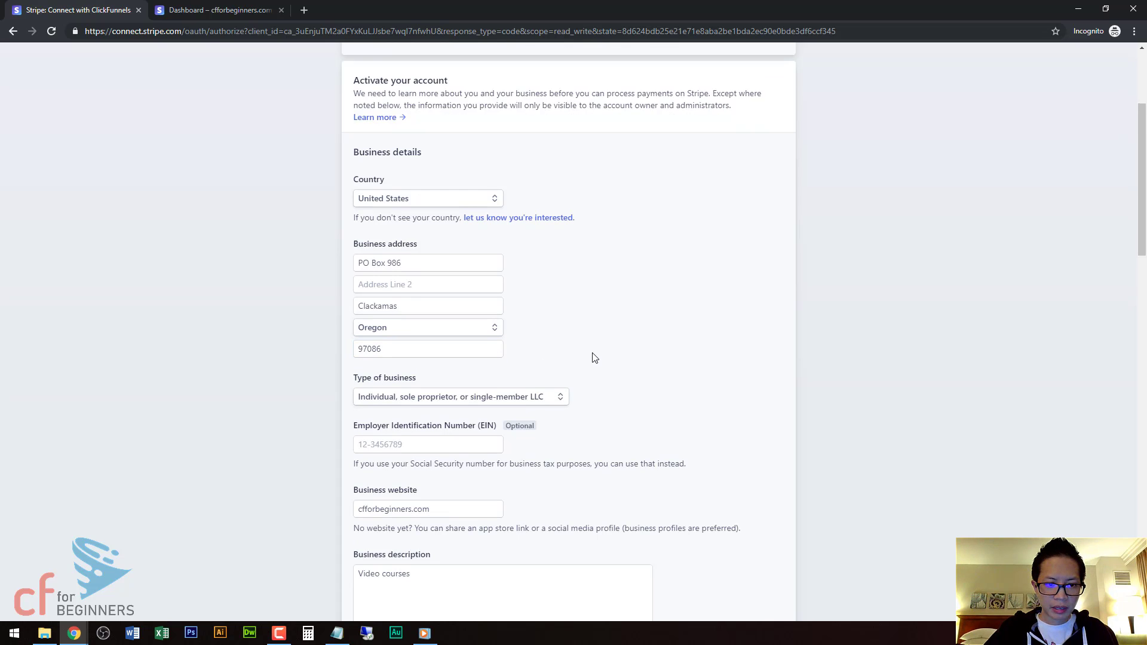
Enter 'Owner' as the job title and review the rest of the form.
scroll(438, 344, "down", 4)
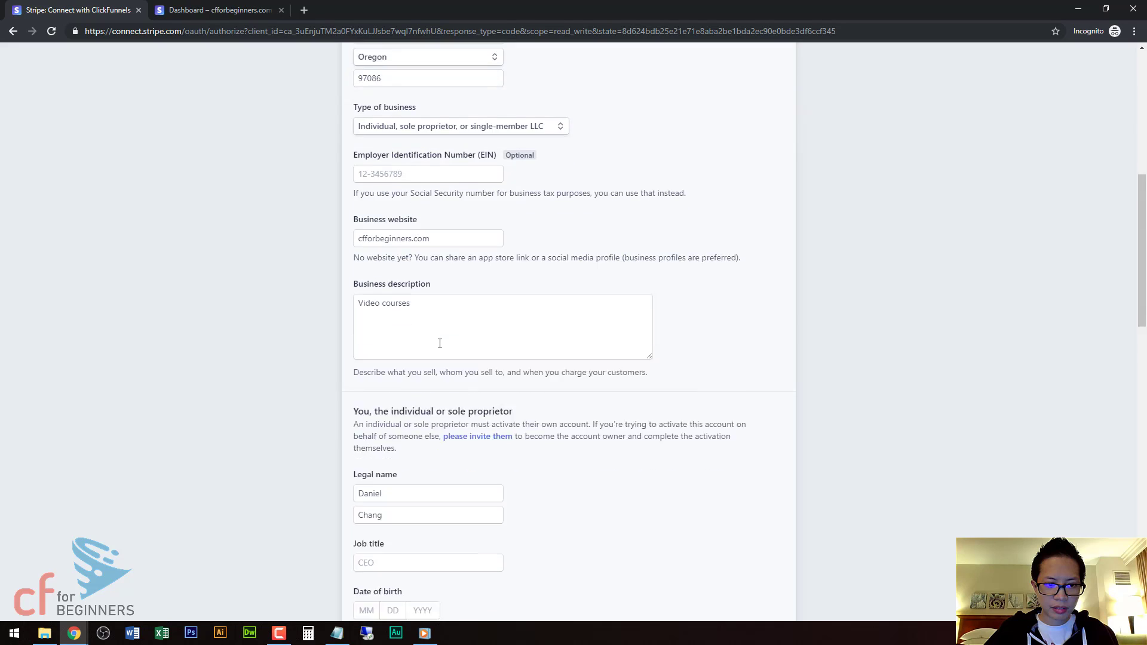
scroll(438, 347, "down", 2)
left_click(427, 251)
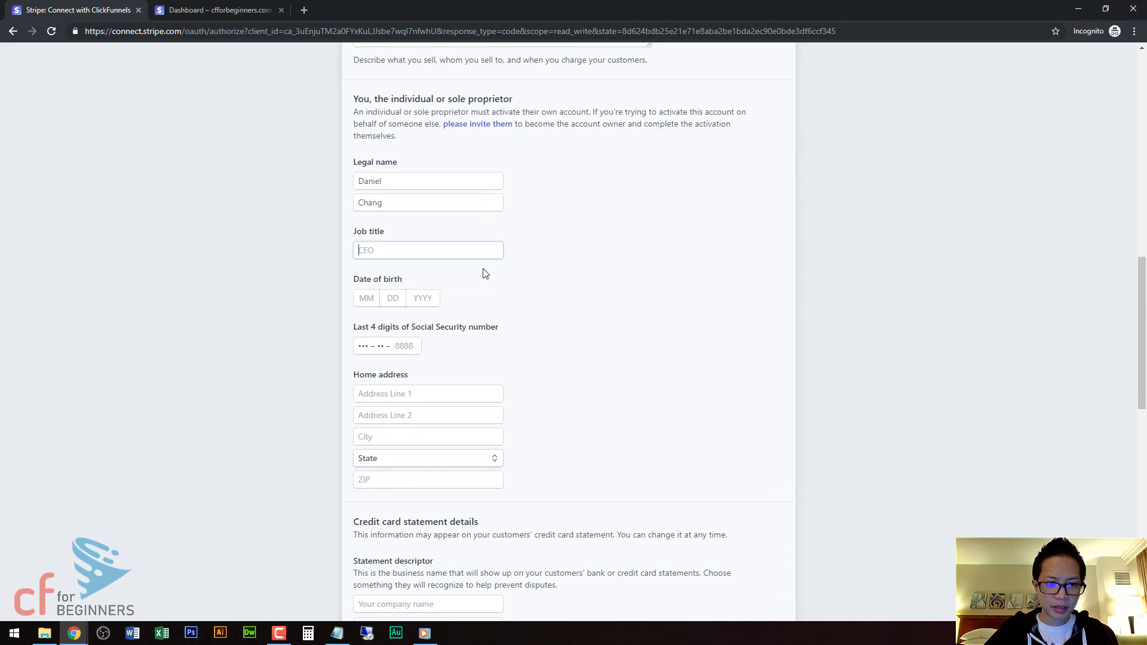
type("Owner")
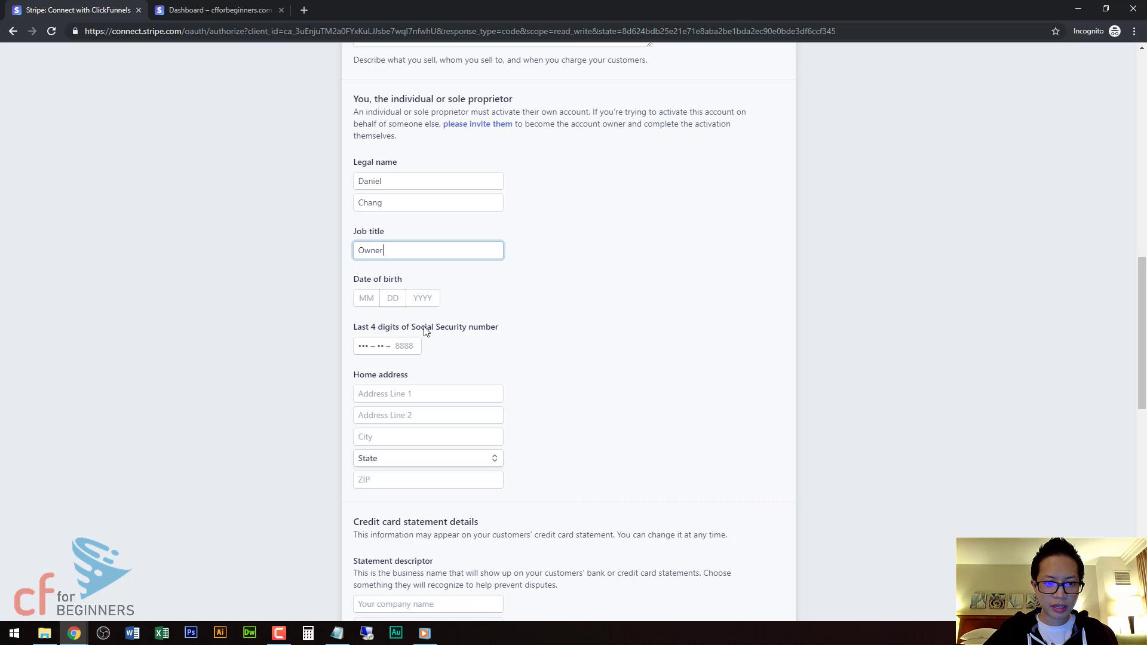
scroll(464, 315, "down", 2)
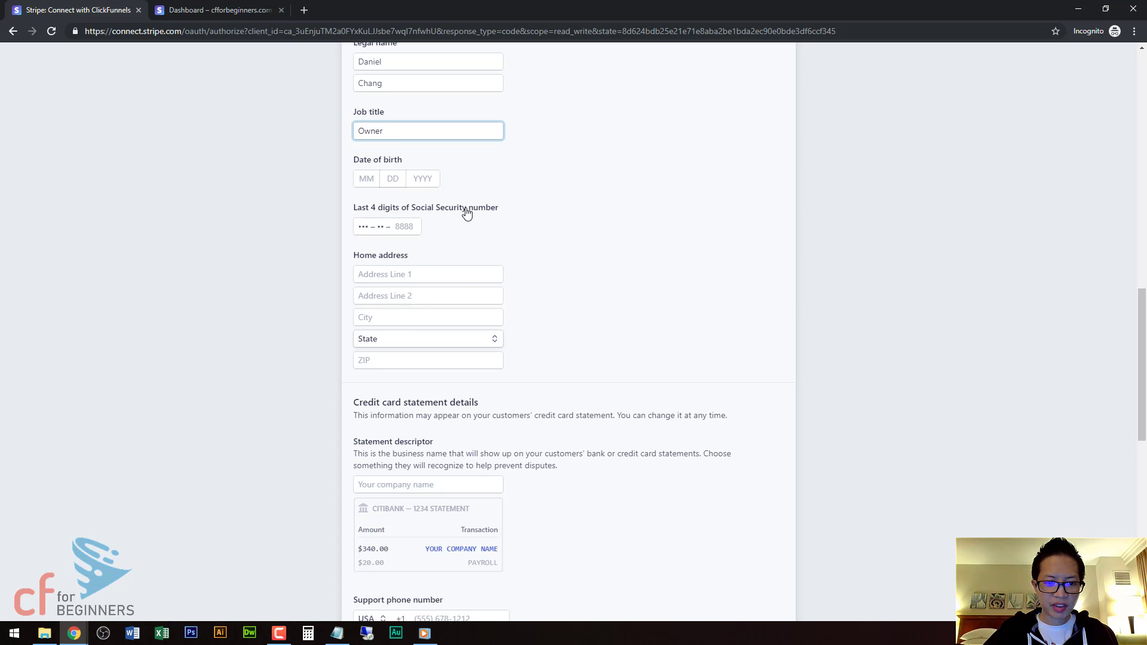
scroll(491, 245, "down", 3)
scroll(494, 264, "down", 2)
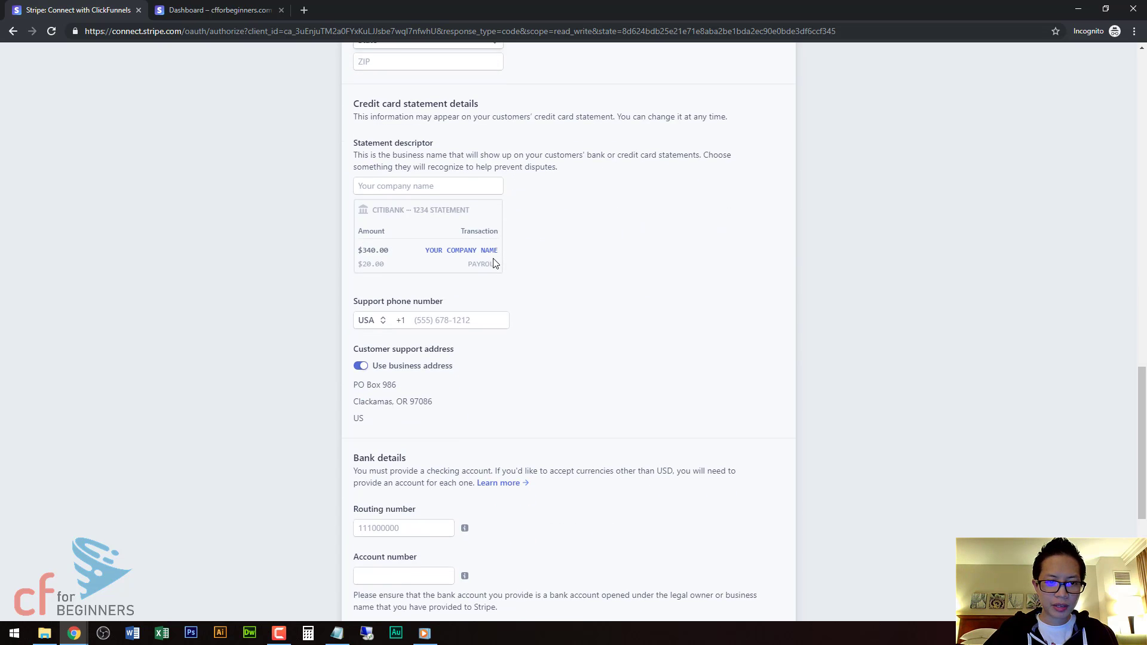
scroll(494, 263, "up", 6)
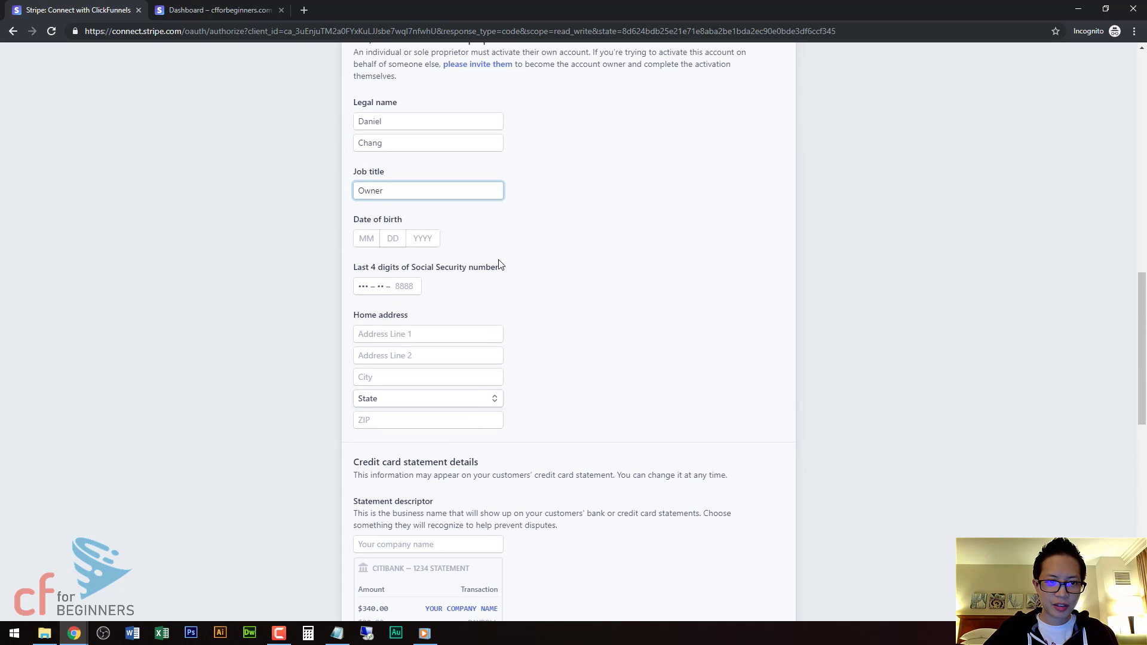
scroll(525, 269, "down", 7)
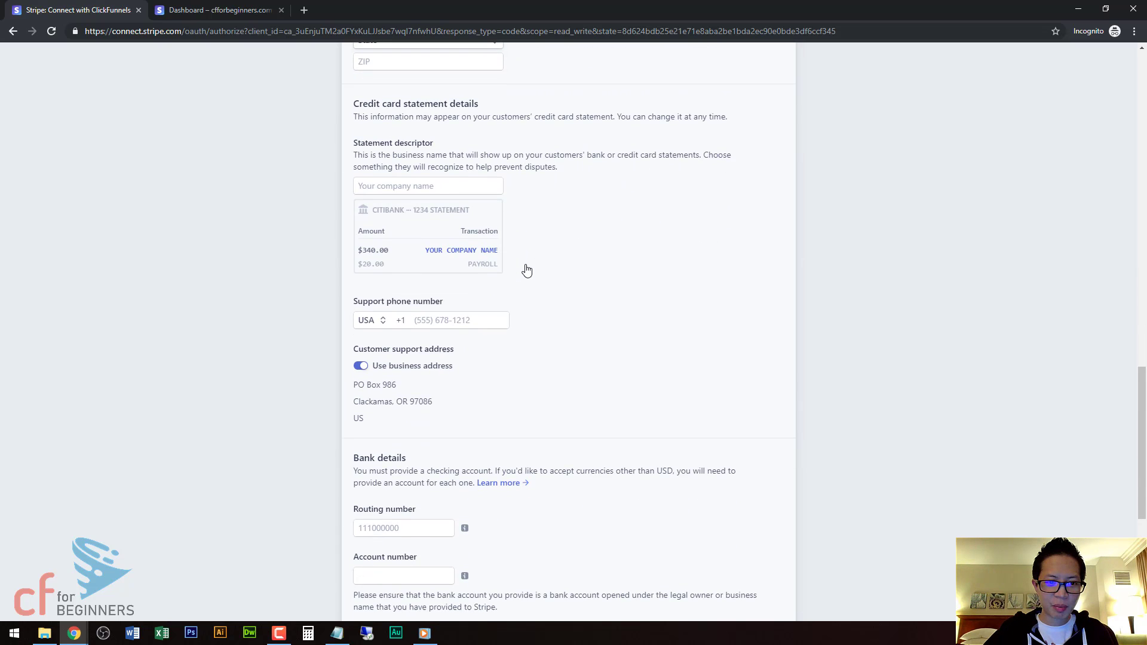
scroll(525, 268, "down", 2)
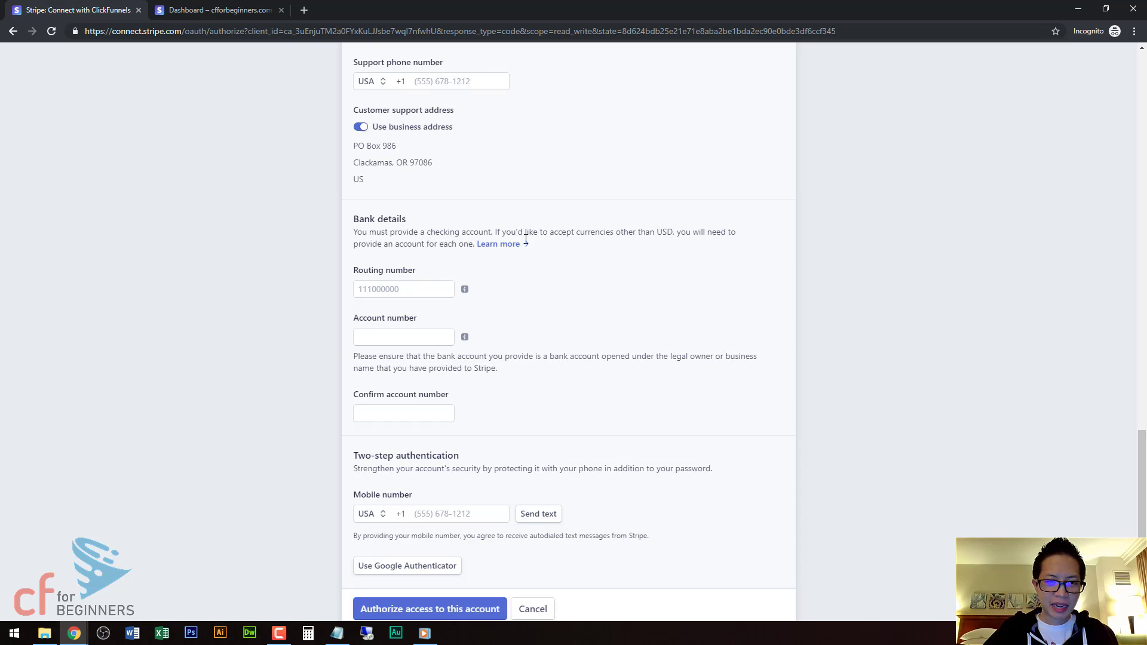
scroll(526, 266, "up", 4)
scroll(525, 249, "up", 2)
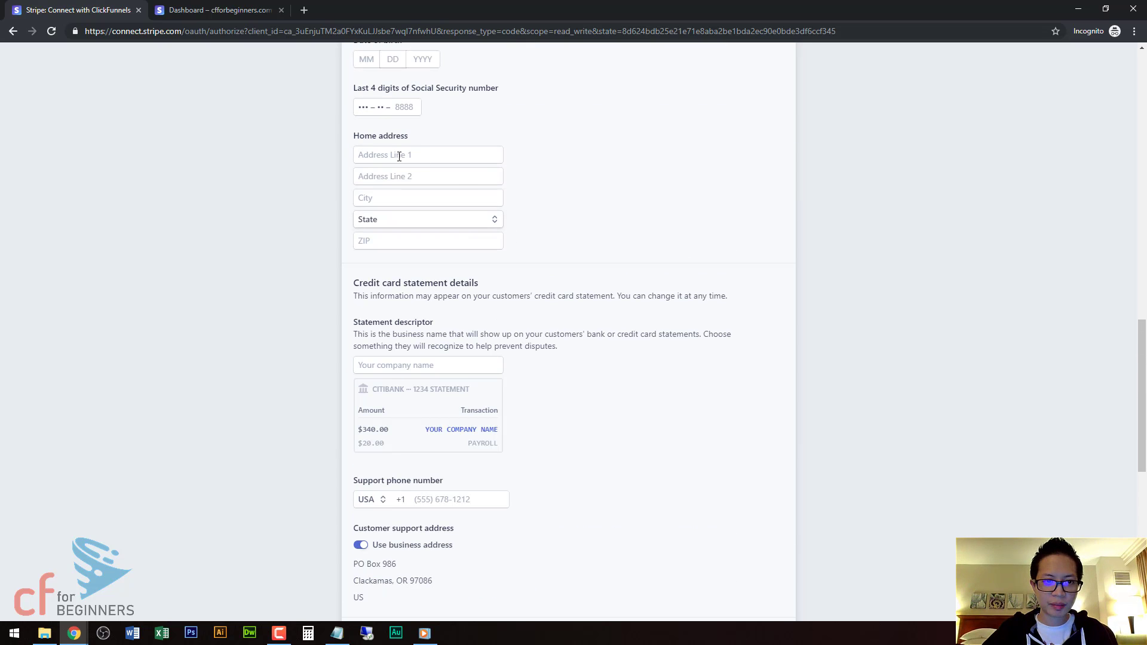
scroll(549, 260, "down", 3)
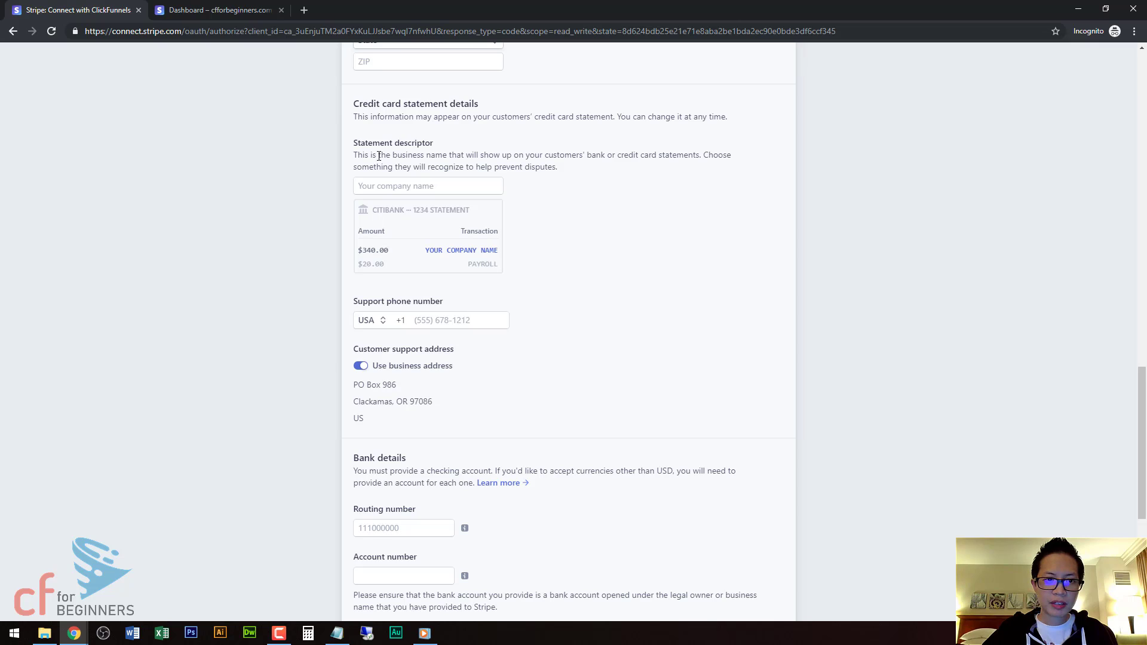
scroll(452, 199, "down", 1)
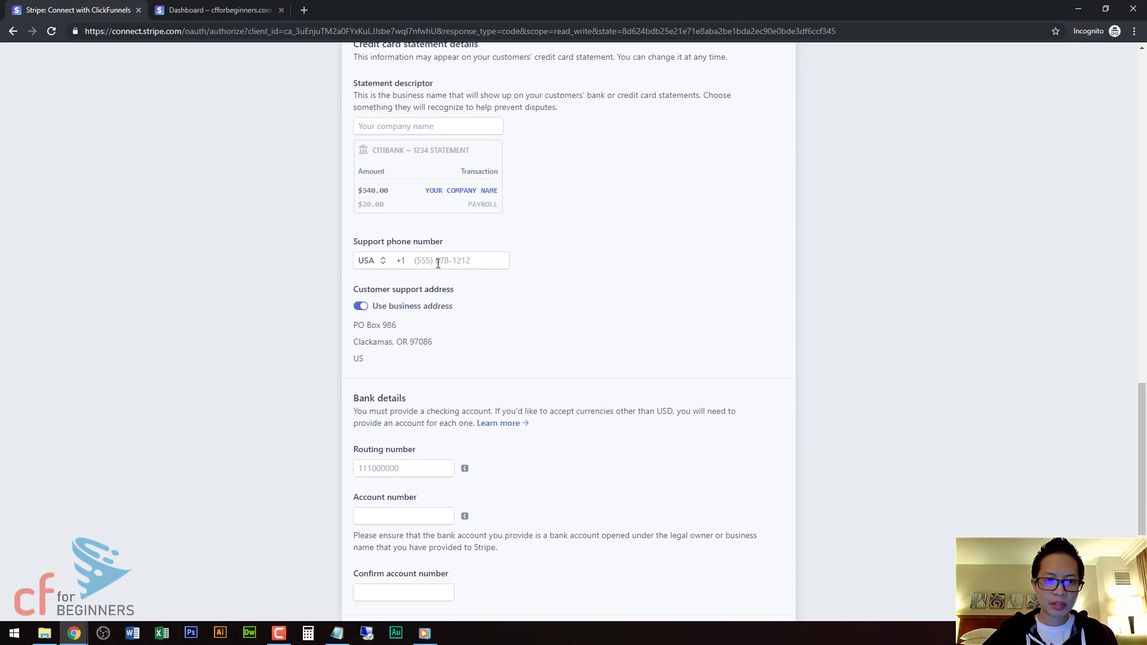
Set the statement descriptor to CFFORBEGINNERS.
left_click(409, 130)
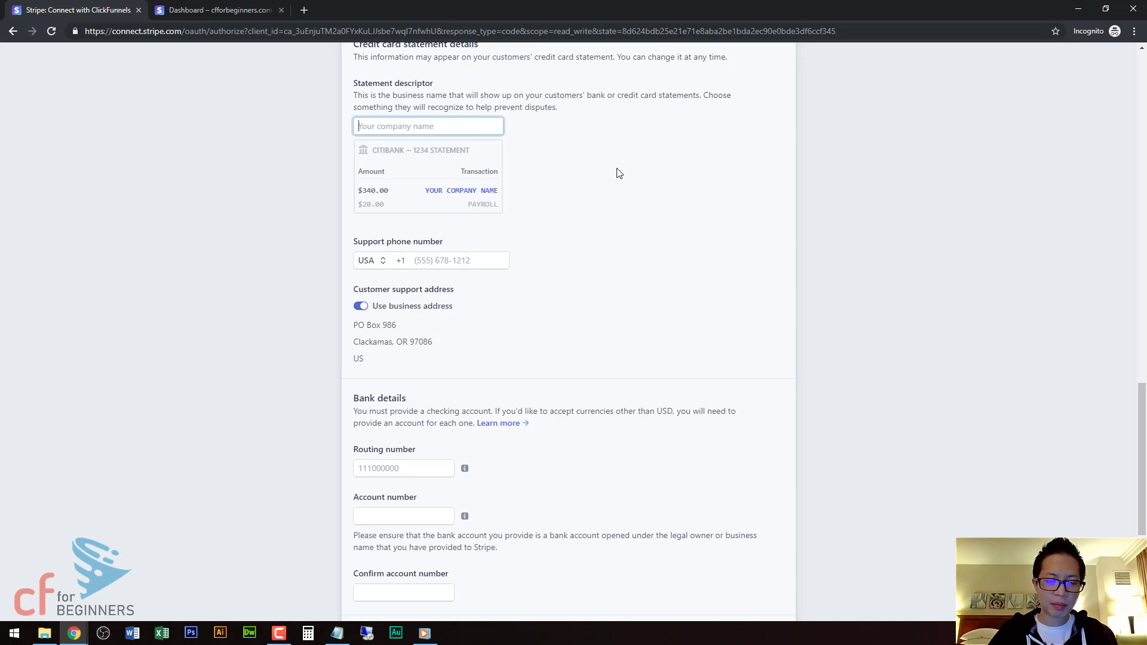
type("C")
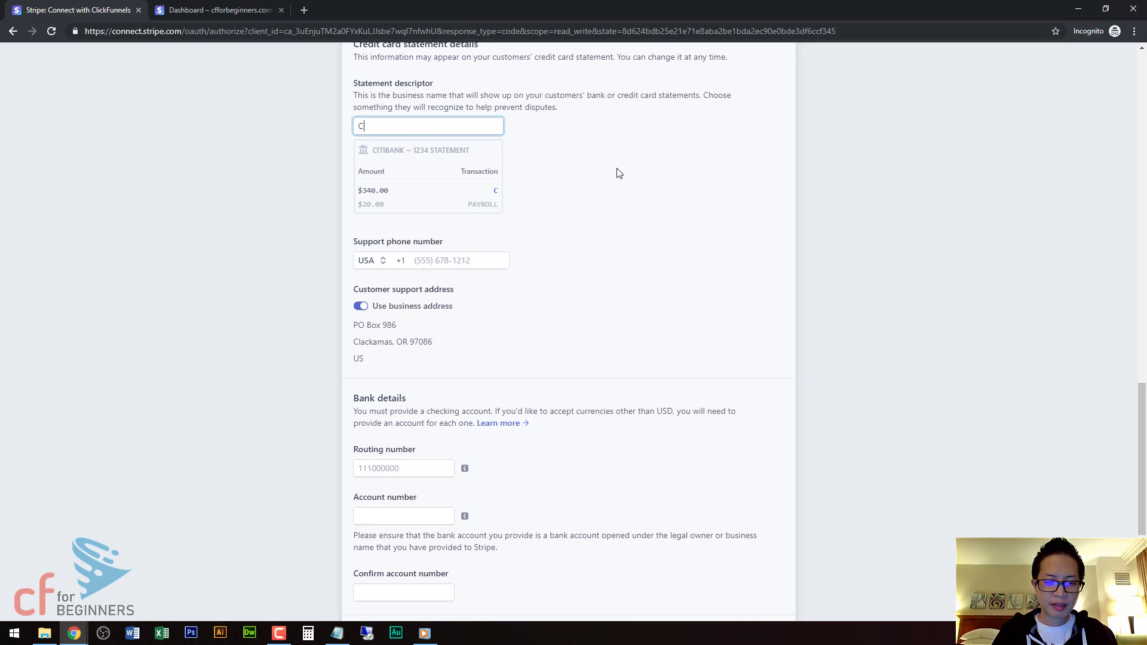
type("FF")
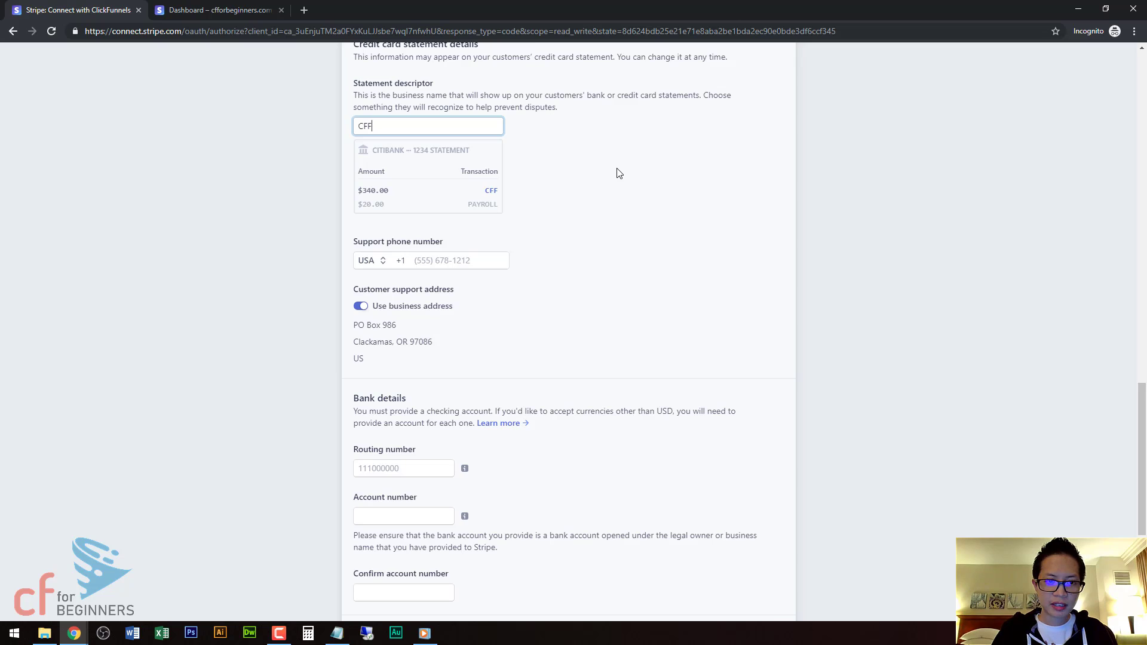
type("ORBEGIN")
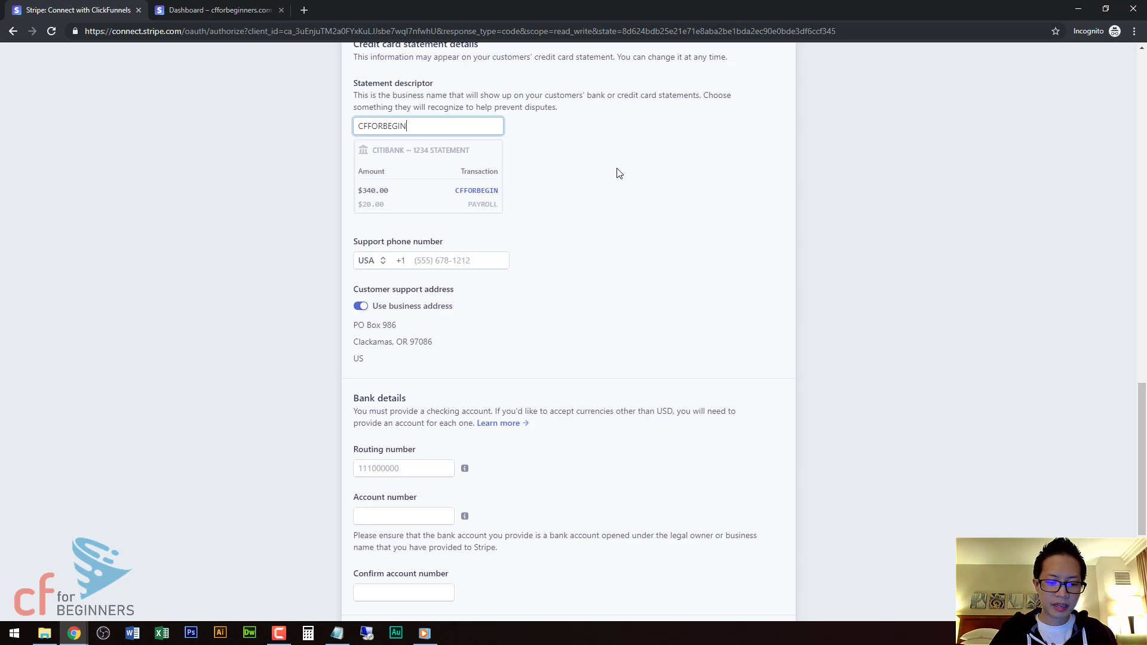
type("NERS")
left_click(571, 168)
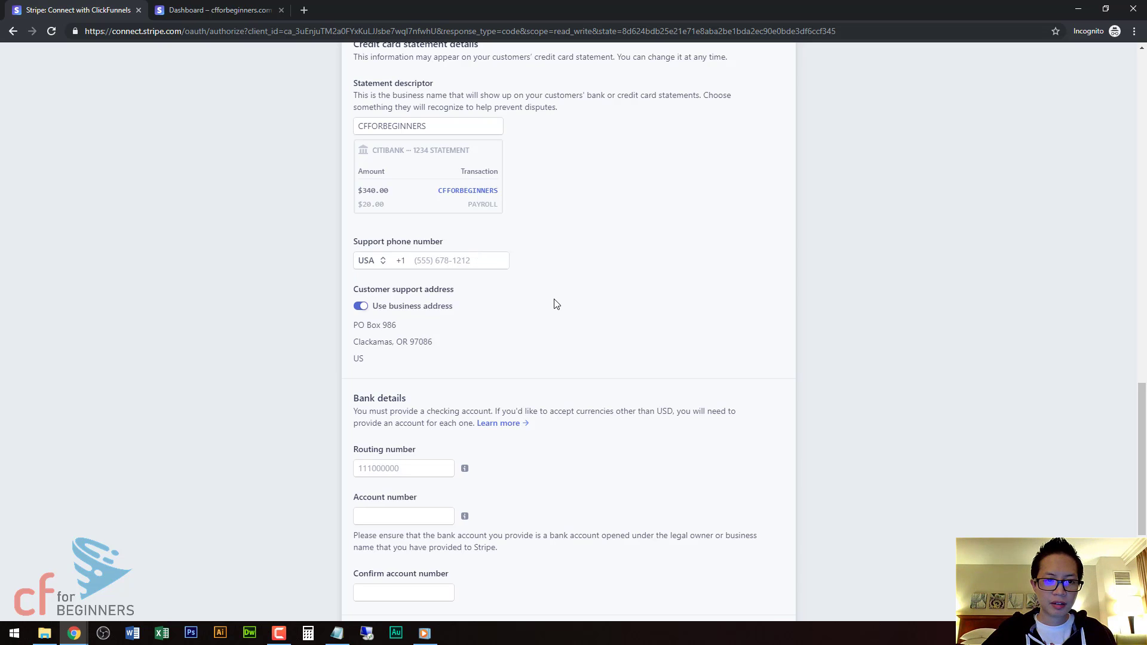
scroll(553, 303, "down", 4)
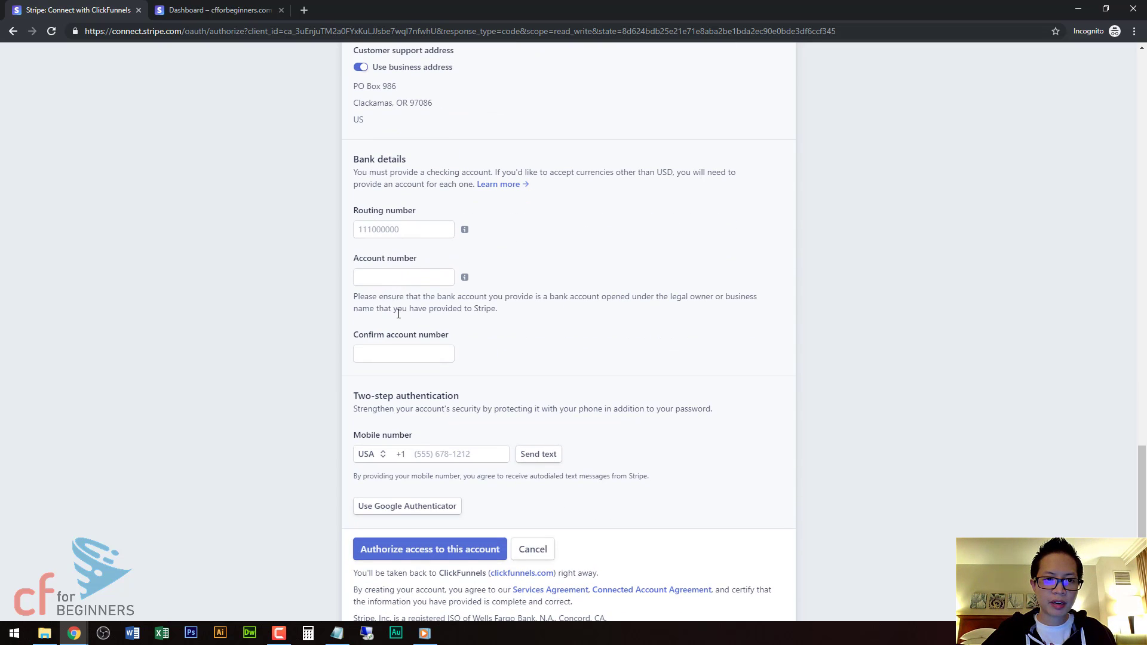
Authorize ClickFunnels' access to the Stripe account from the bottom of the form.
scroll(532, 332, "down", 1)
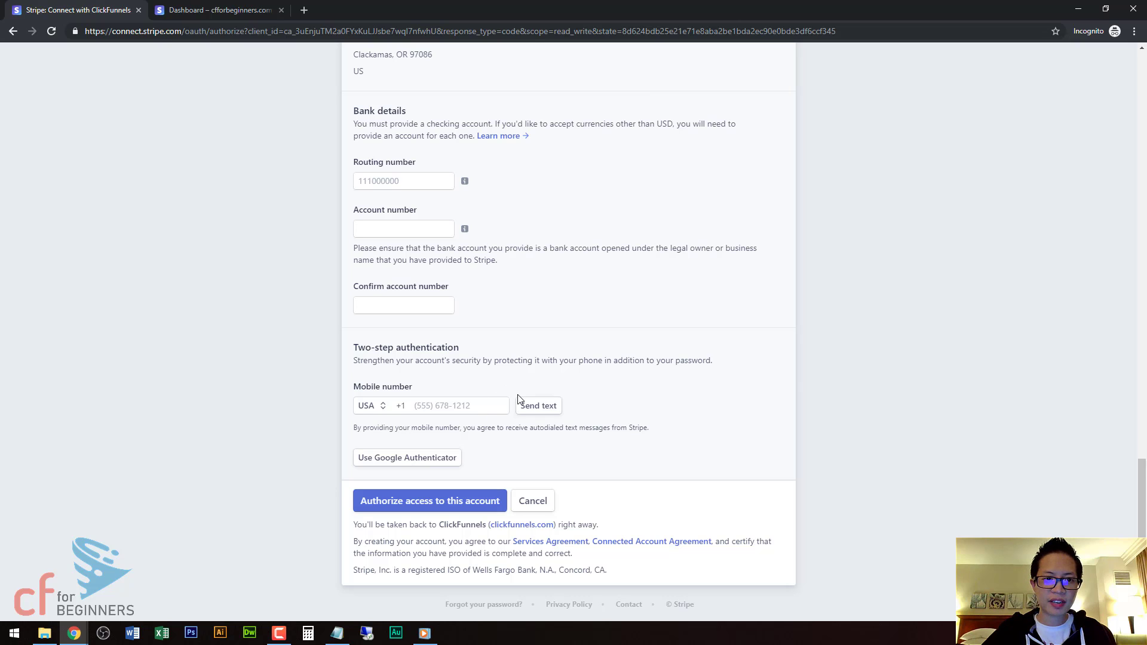
left_click(478, 501)
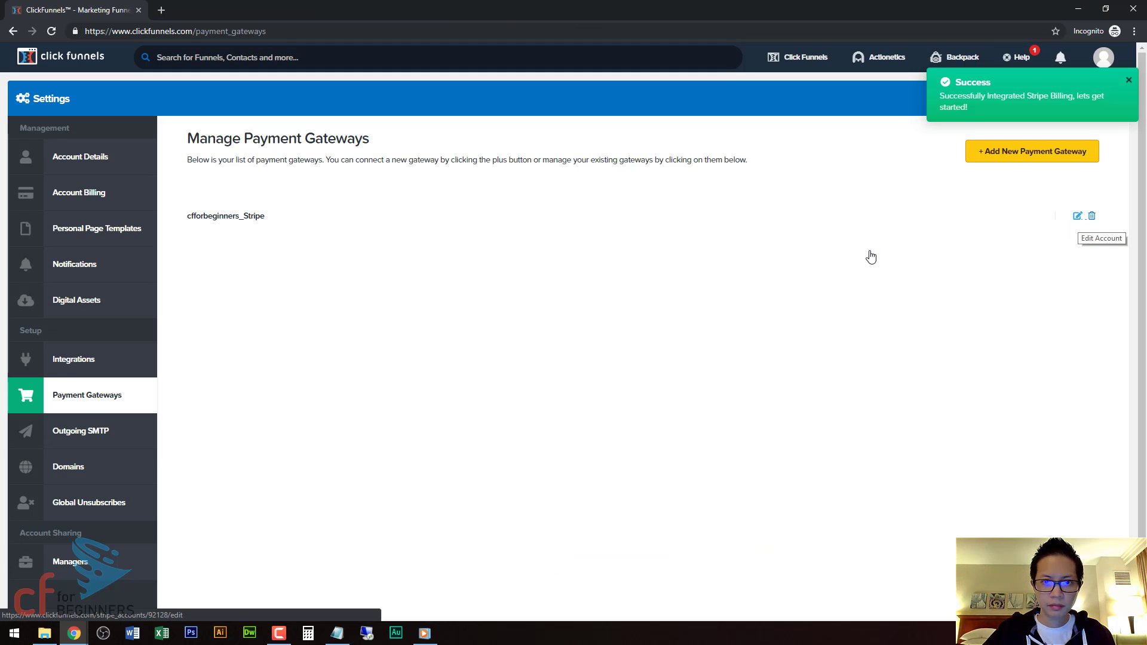